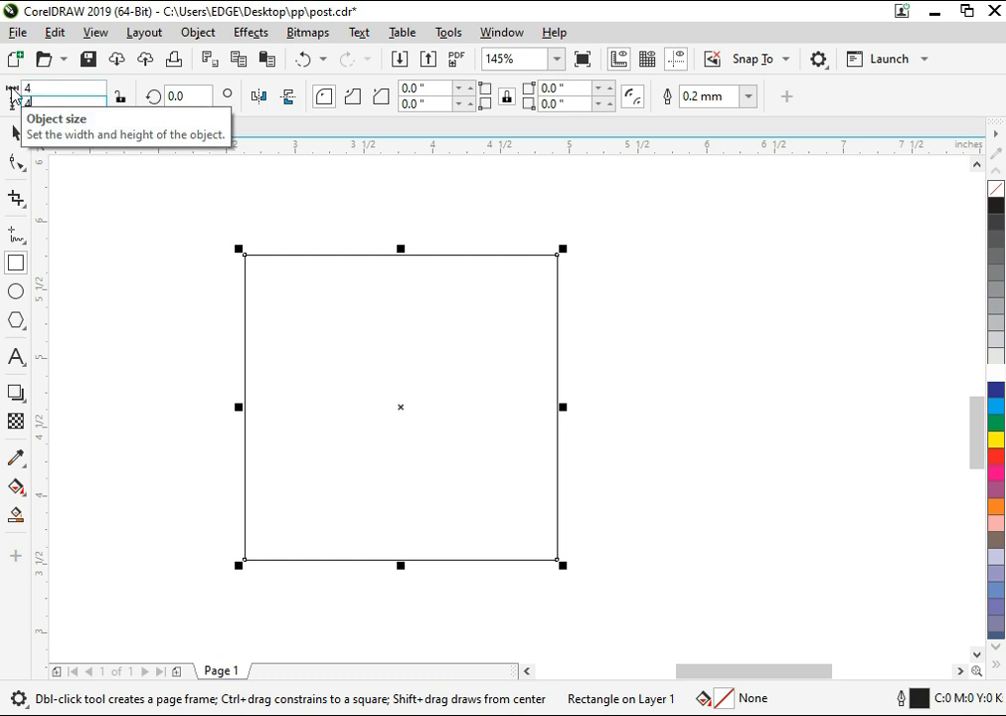
Step: Fill the 4-inch square with a vertical linear fountain fill running from white at the top to cyan at the bottom
scroll(179, 269, "down", 2)
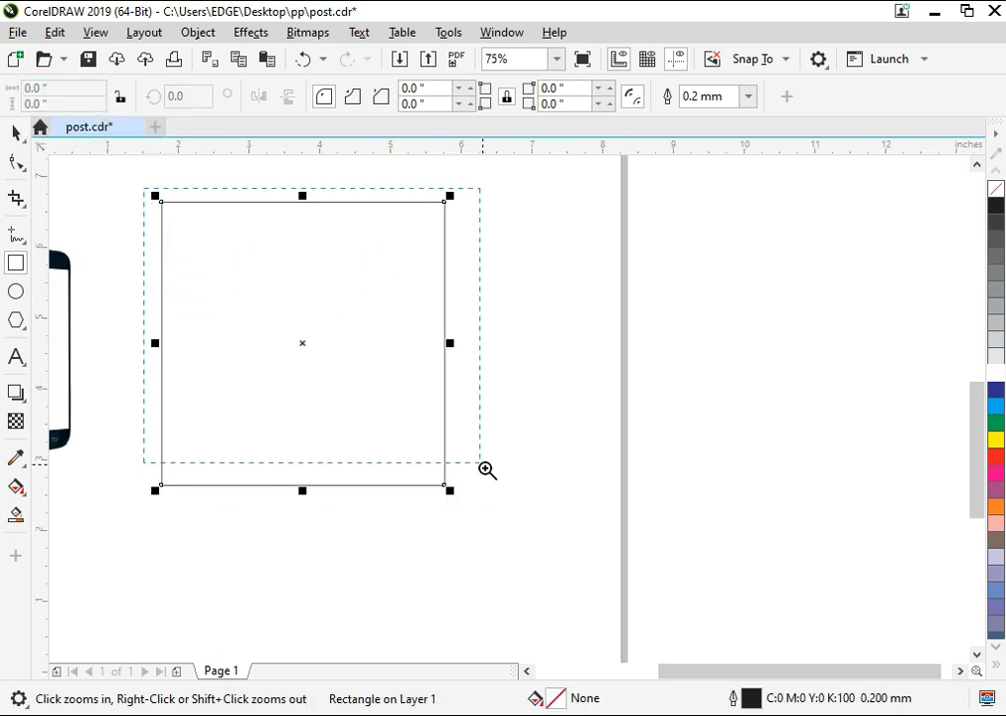
left_click_drag(487, 469, 487, 469)
left_click(16, 133)
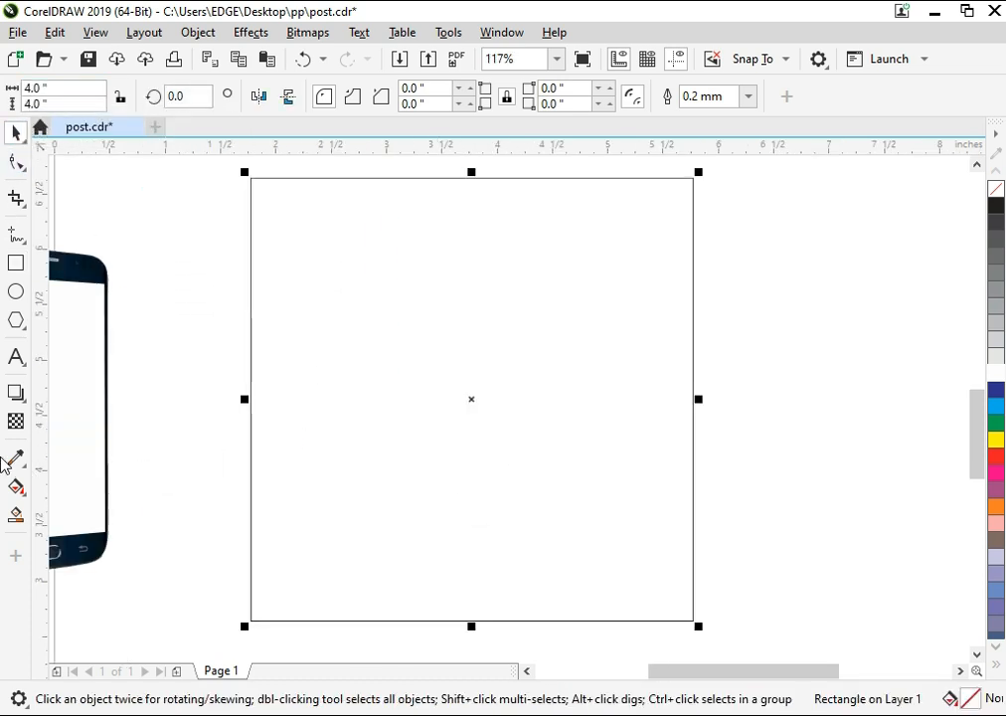
left_click(16, 486)
left_click_drag(477, 244, 497, 385)
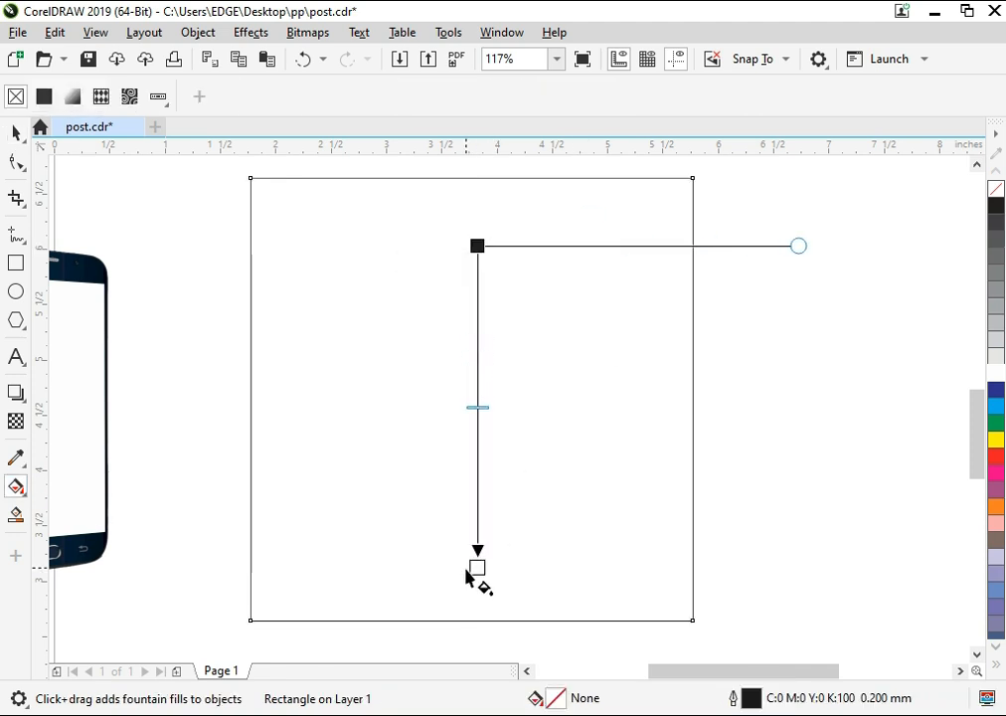
left_click_drag(466, 570, 466, 578)
left_click(995, 406)
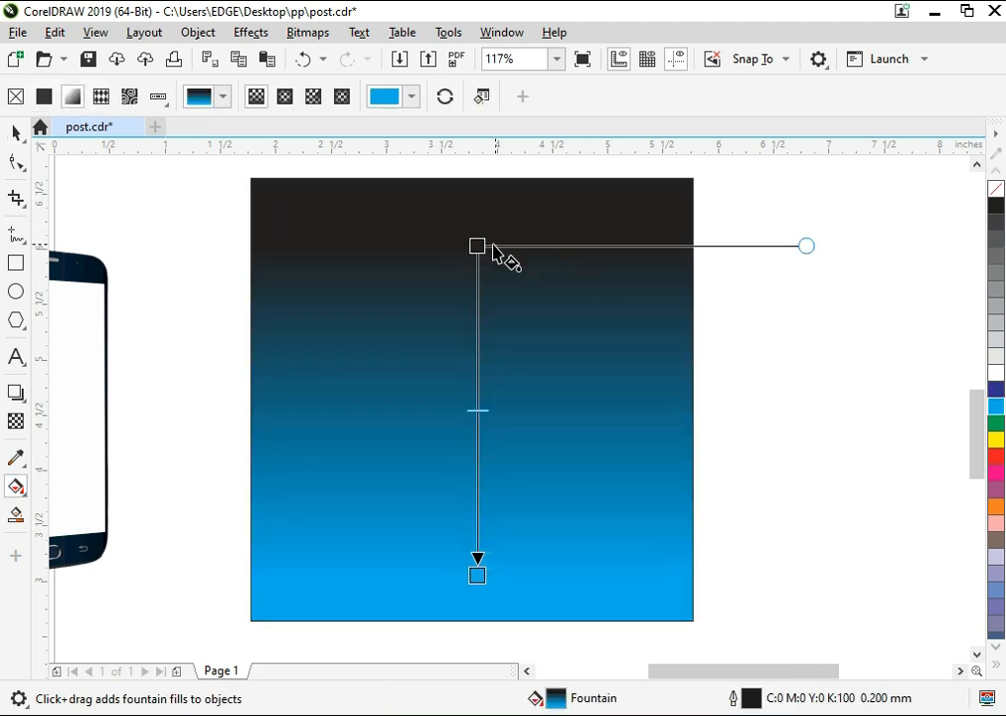
left_click(477, 245)
left_click(994, 373)
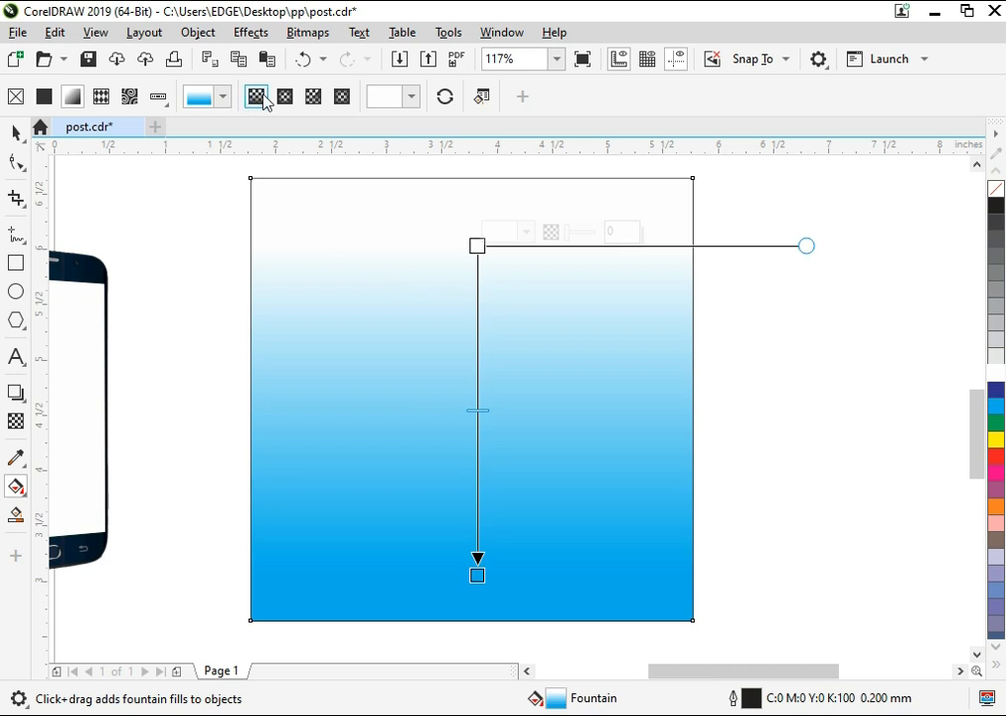
Step: Change the gradient to an elliptical fountain fill with a white centre and cyan edges, and remove the square's outline
left_click(284, 95)
left_click_drag(475, 554, 473, 644)
left_click(445, 95)
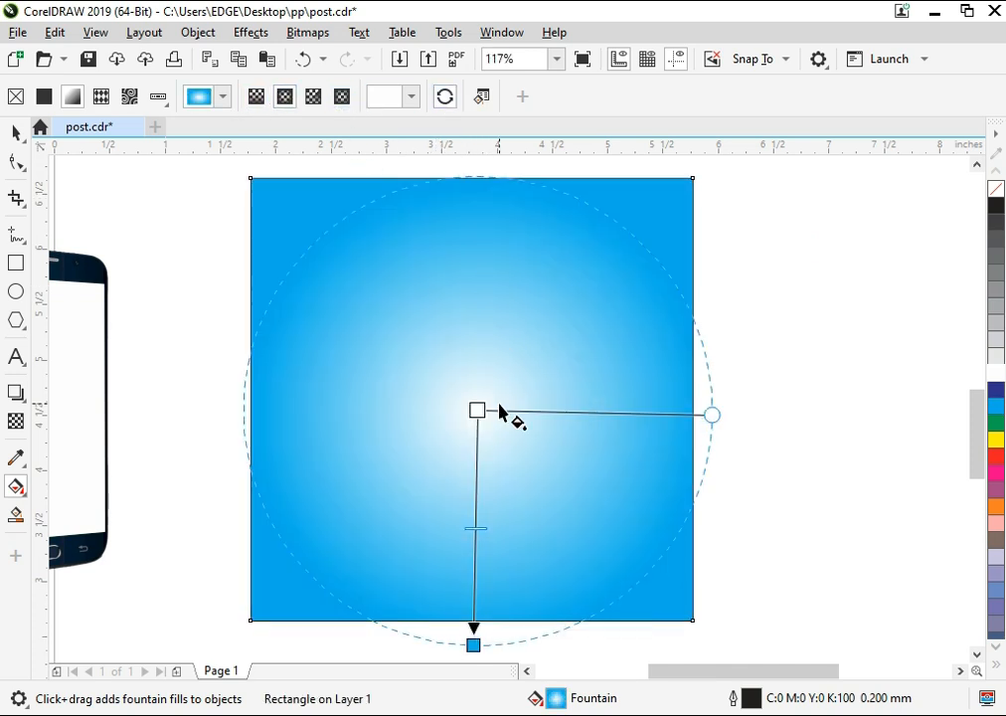
left_click_drag(477, 409, 471, 357)
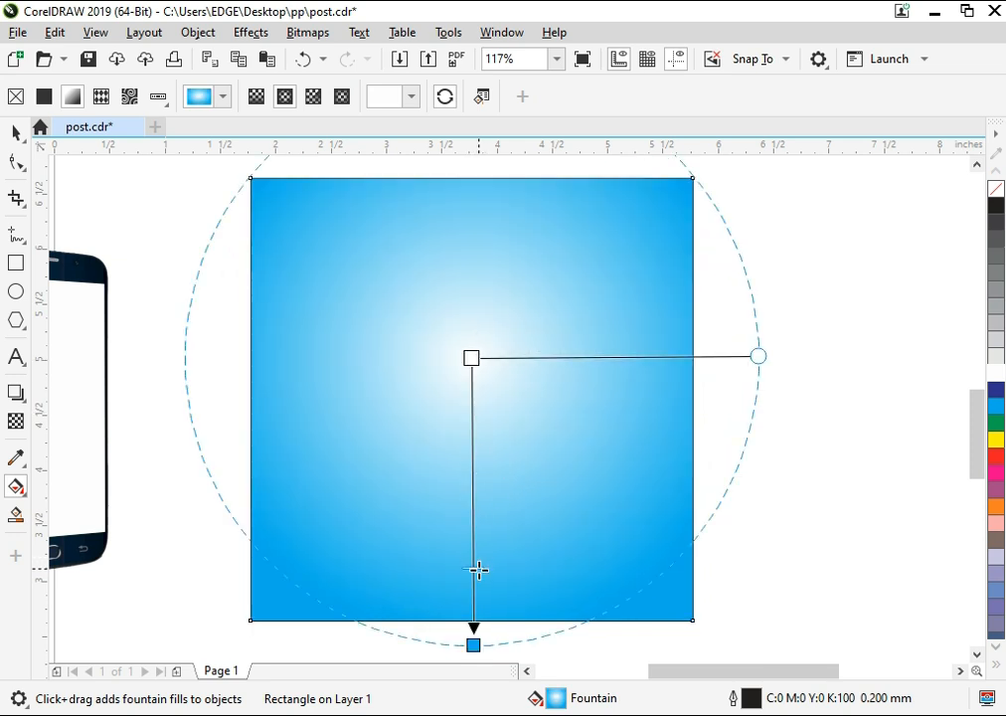
double_click(478, 570)
left_click_drag(473, 643, 475, 659)
left_click_drag(471, 357, 471, 398)
key("space")
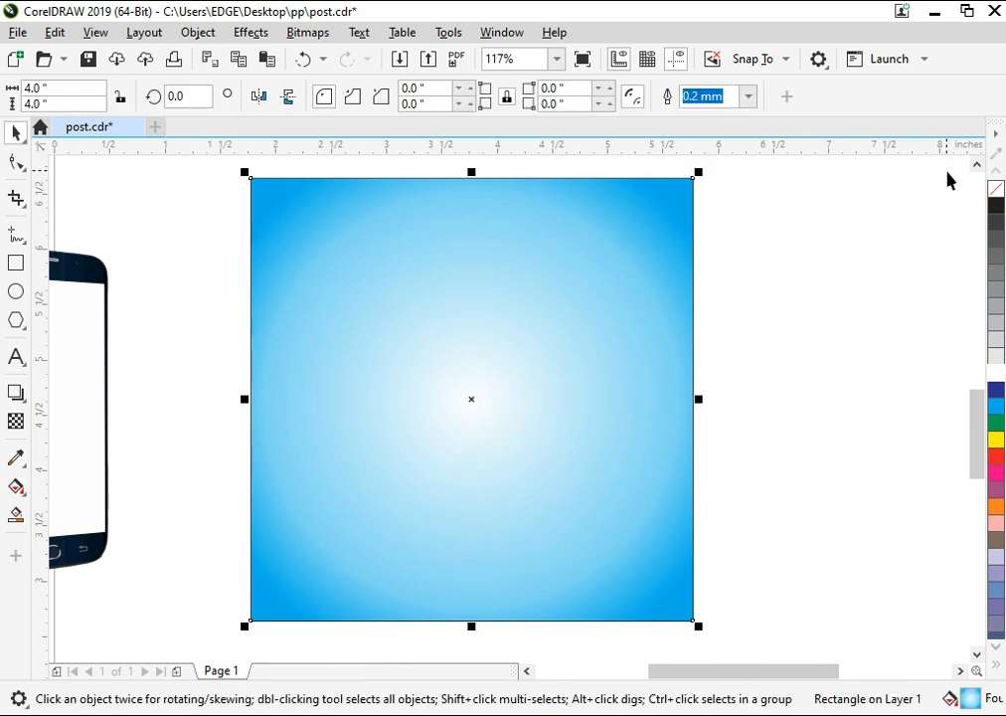
left_click(815, 303)
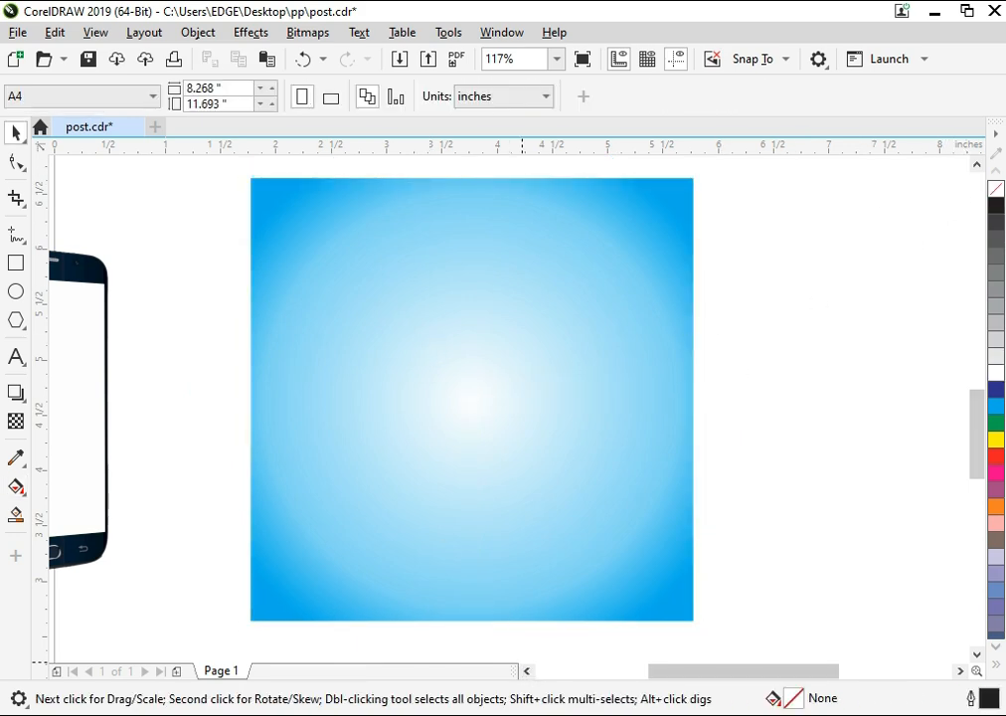
Step: Import the sky photo and set its height to 5 inches with proportions locked
key("alt+Tab")
left_click(590, 322)
left_click_drag(935, 233, 206, 426)
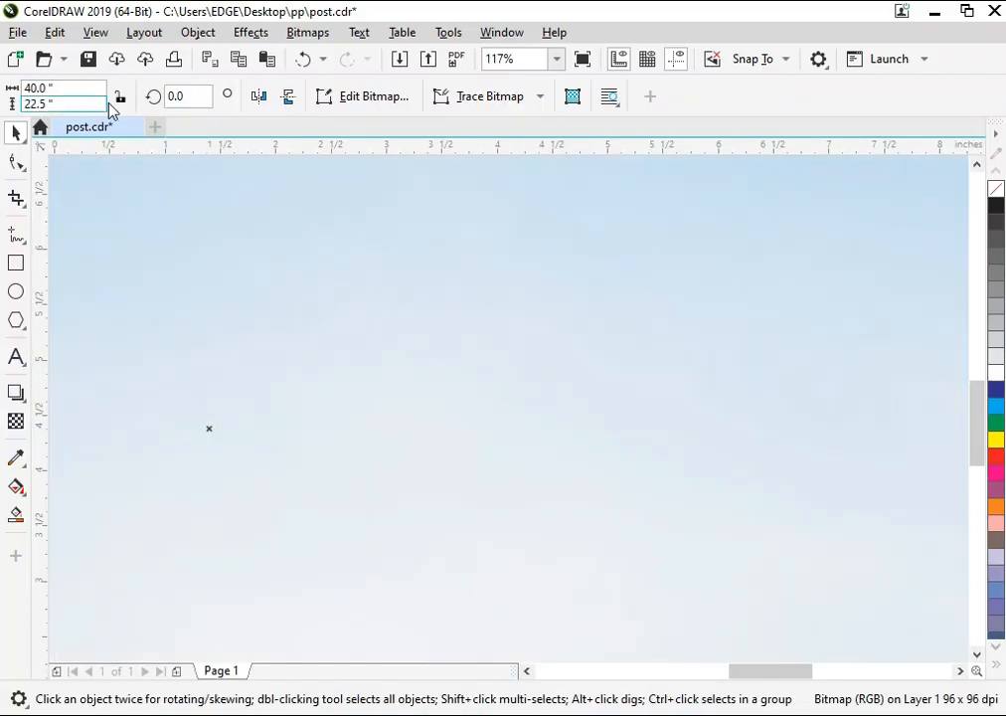
type("5")
key("Return")
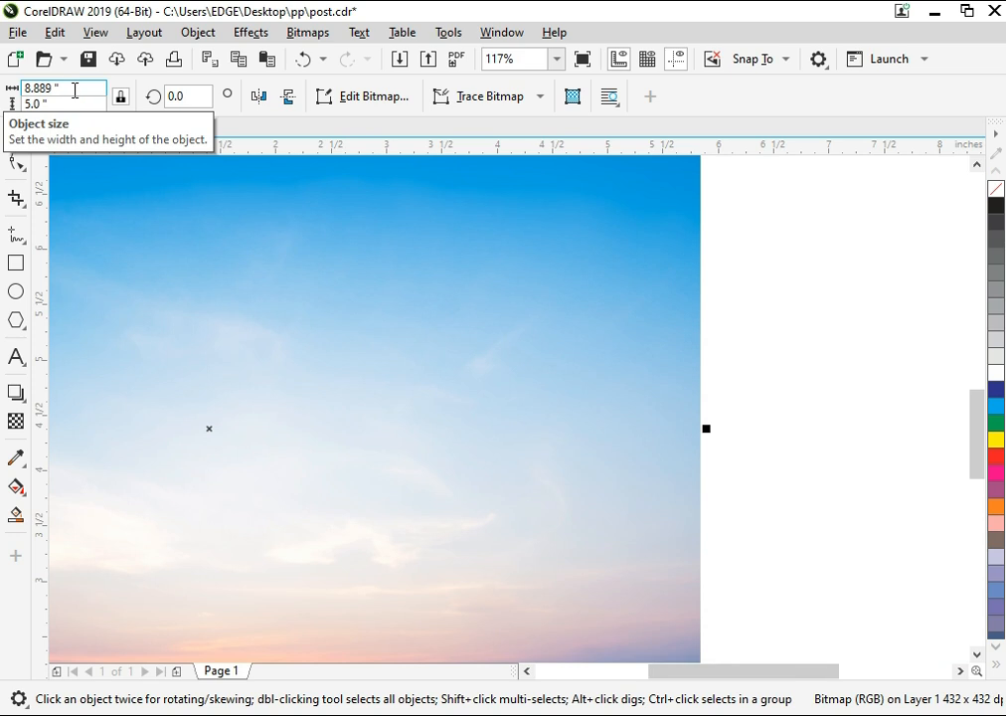
Step: Scale the sky photo down to about 2.3 by 1.3 inches and centre it on the blue square
key("shift+F2")
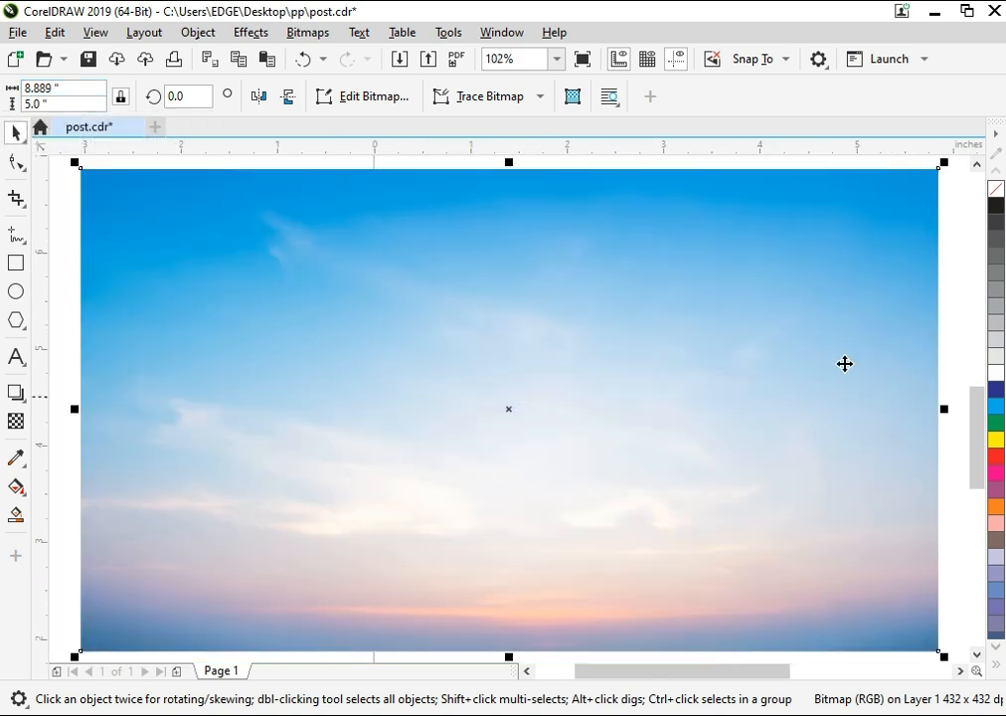
left_click_drag(945, 162, 864, 354)
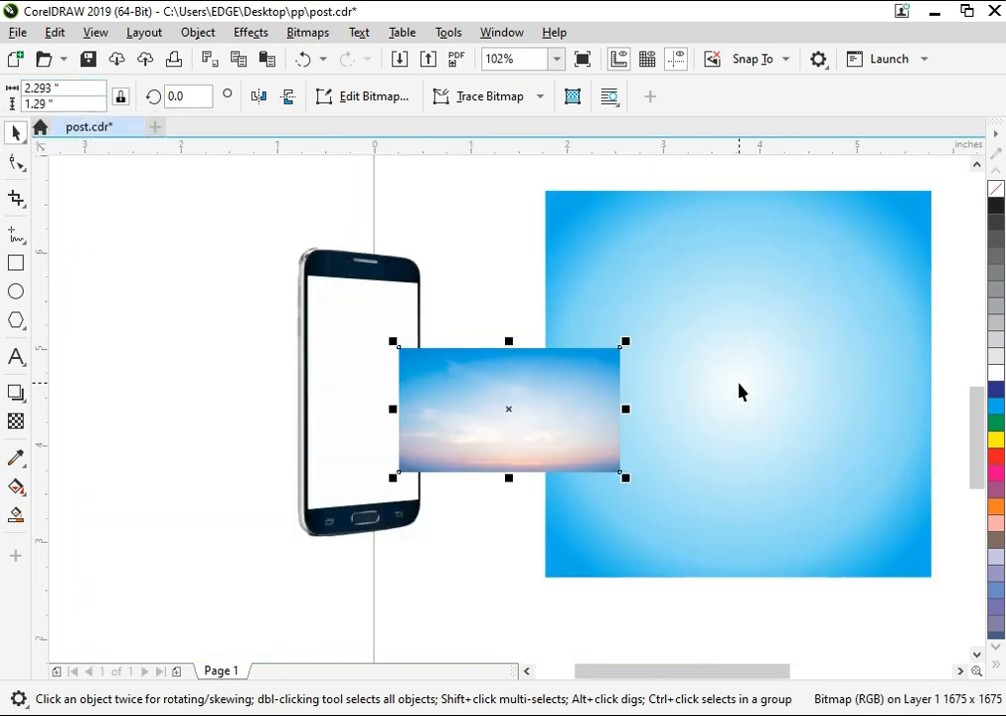
left_click(739, 390, "shift")
key("e")
key("c")
left_click(484, 261)
Step: PowerClip the sky photo inside the blue gradient square
key("F2")
left_click_drag(507, 182, 1000, 626)
right_click(491, 391)
left_click(548, 416)
left_click(548, 369)
Step: Edit the PowerClip contents and enlarge the sky photo to about 6.3 by 3.55 inches, covering the upper part of the square
double_click(545, 399)
left_click_drag(620, 468, 591, 389)
left_click_drag(755, 467, 913, 552)
left_click_drag(642, 532, 569, 484)
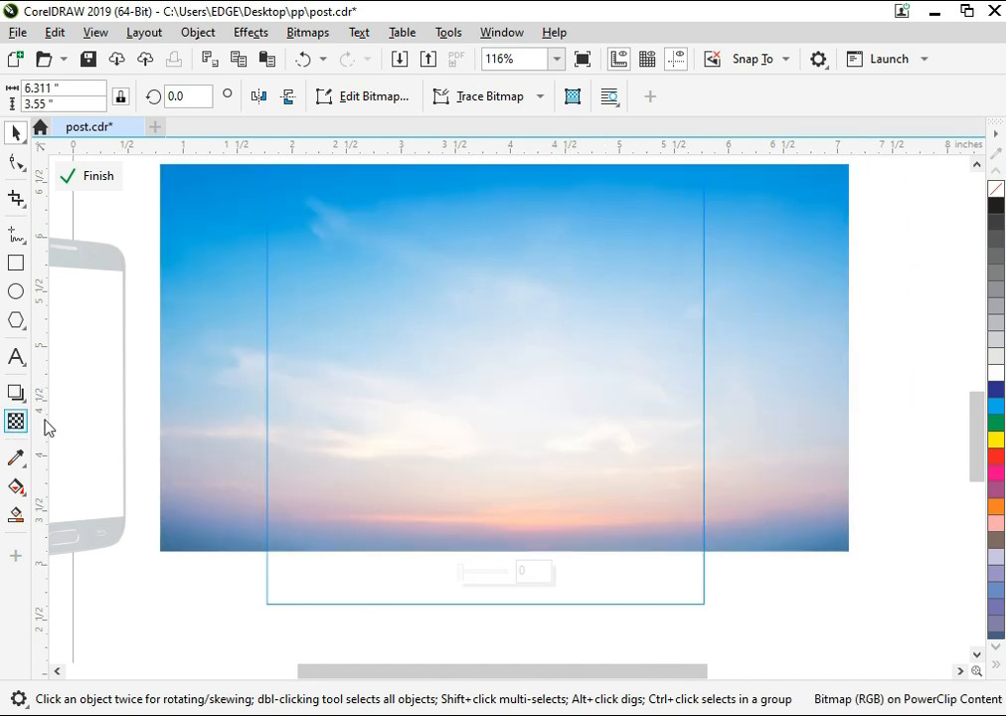
Step: Apply a linear fountain transparency that fades the sky photo out to 100 at its lower edge, and finish editing the PowerClip
left_click(17, 421)
left_click_drag(430, 523, 431, 536)
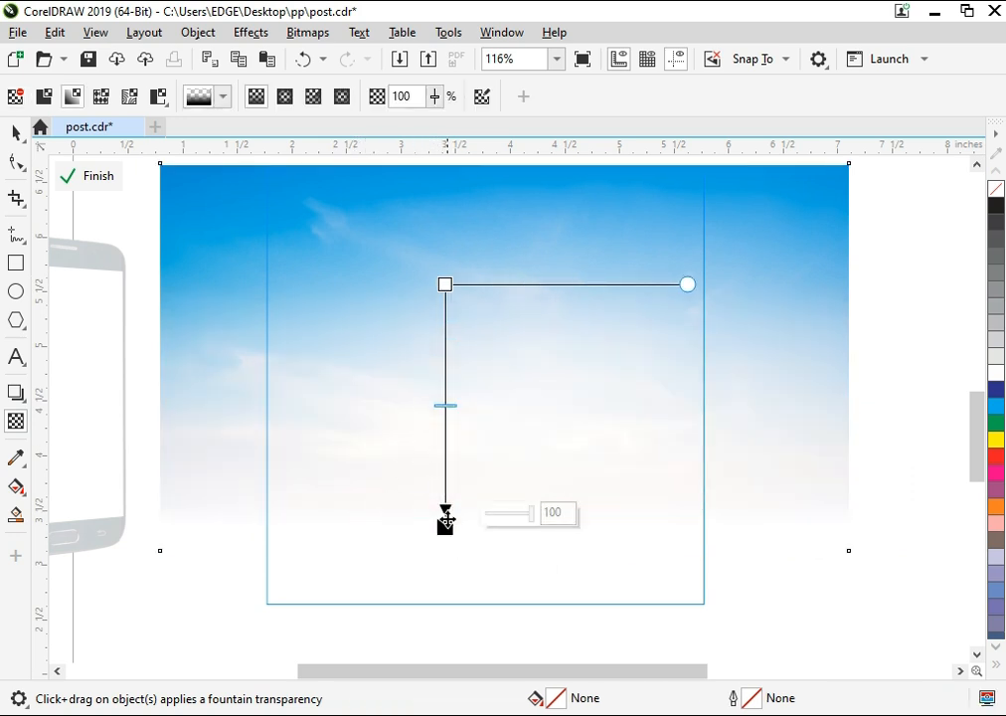
left_click(95, 176)
key("space")
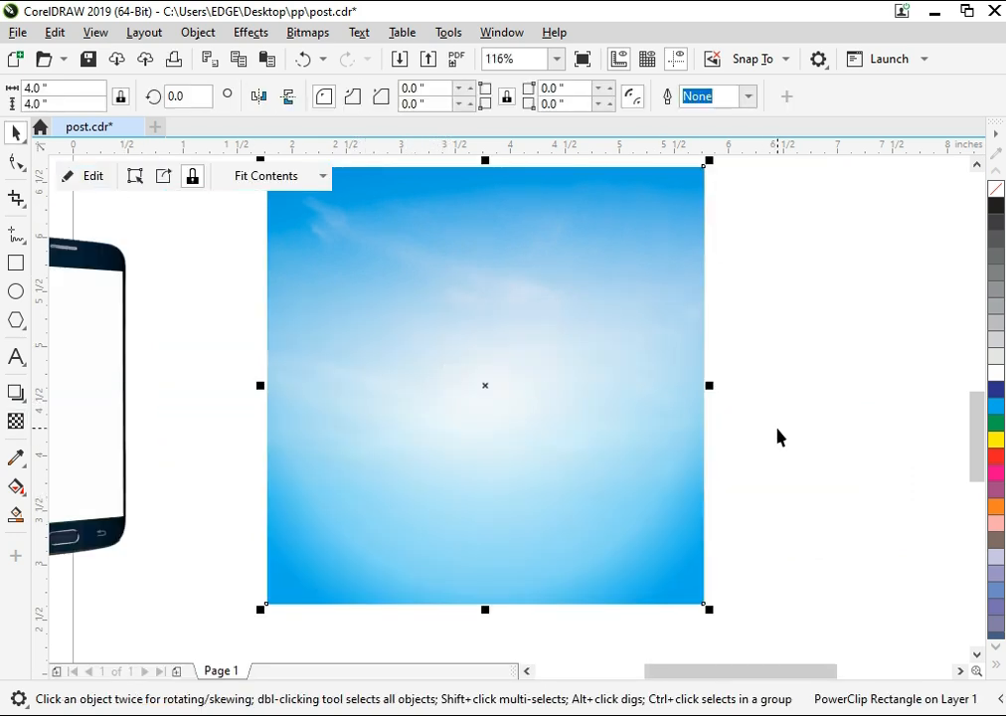
left_click(777, 435)
Step: Move the phone mockup onto the middle of the sky background
left_click_drag(128, 333, 506, 338)
left_click(637, 400, "shift")
key("c")
key("Escape")
left_click(519, 308)
left_click_drag(569, 175, 574, 195)
left_click(608, 372, "shift")
key("Escape")
left_click_drag(541, 354, 533, 353)
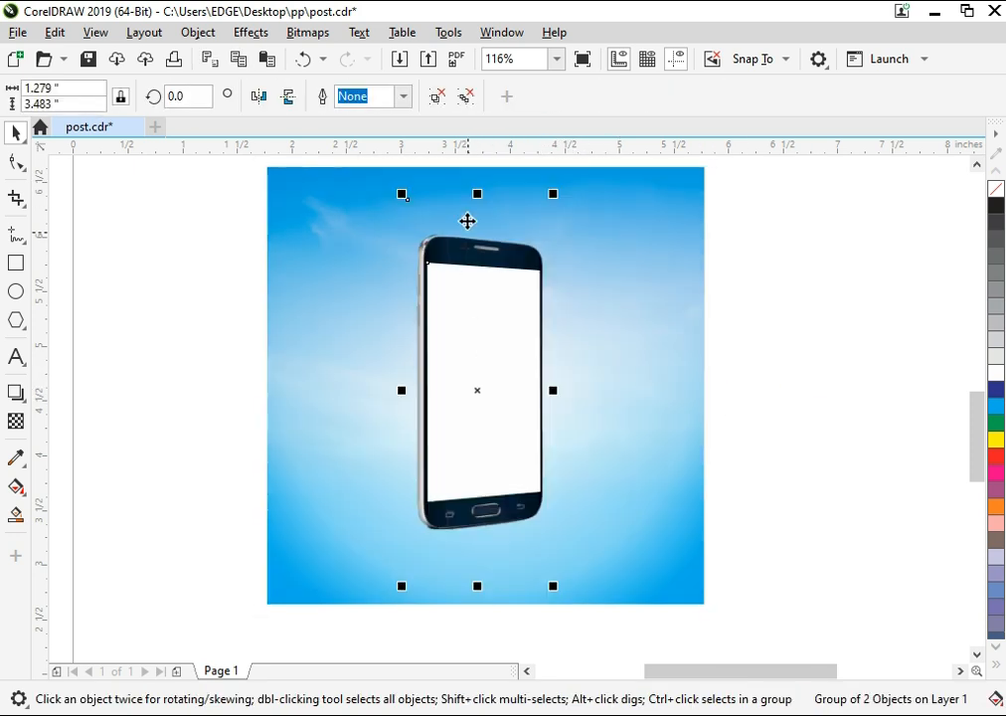
left_click(833, 427)
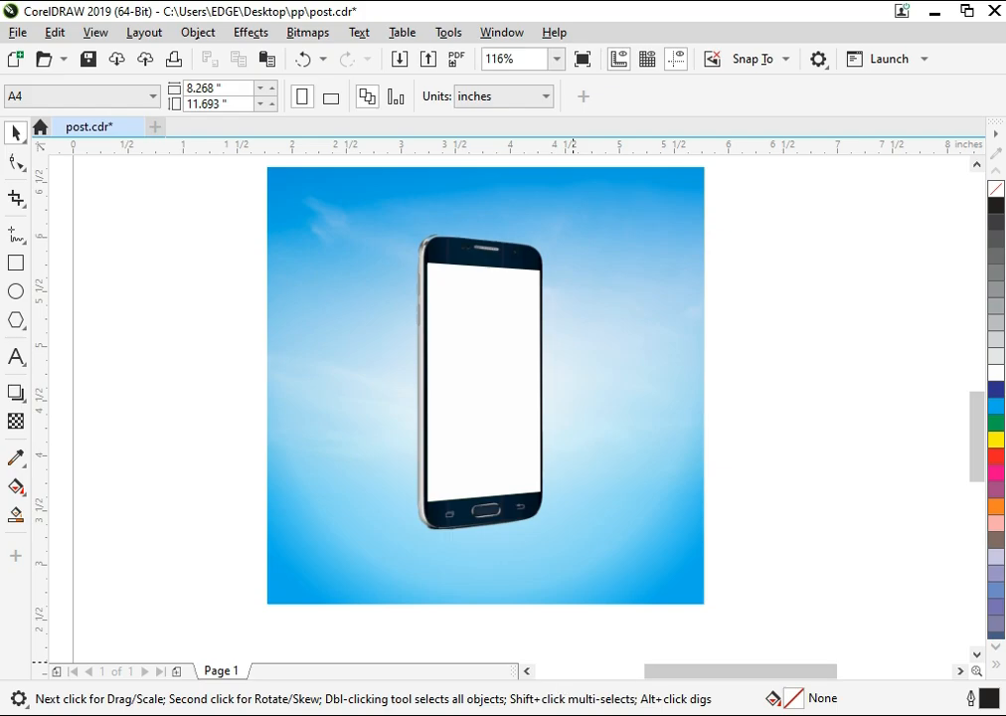
Step: Import the desert photo with the cloudy sky and scale it down to about 1.7 by 1.28 inches beside the phone
left_click(544, 714)
left_click(554, 512)
left_click_drag(426, 176, 779, 365)
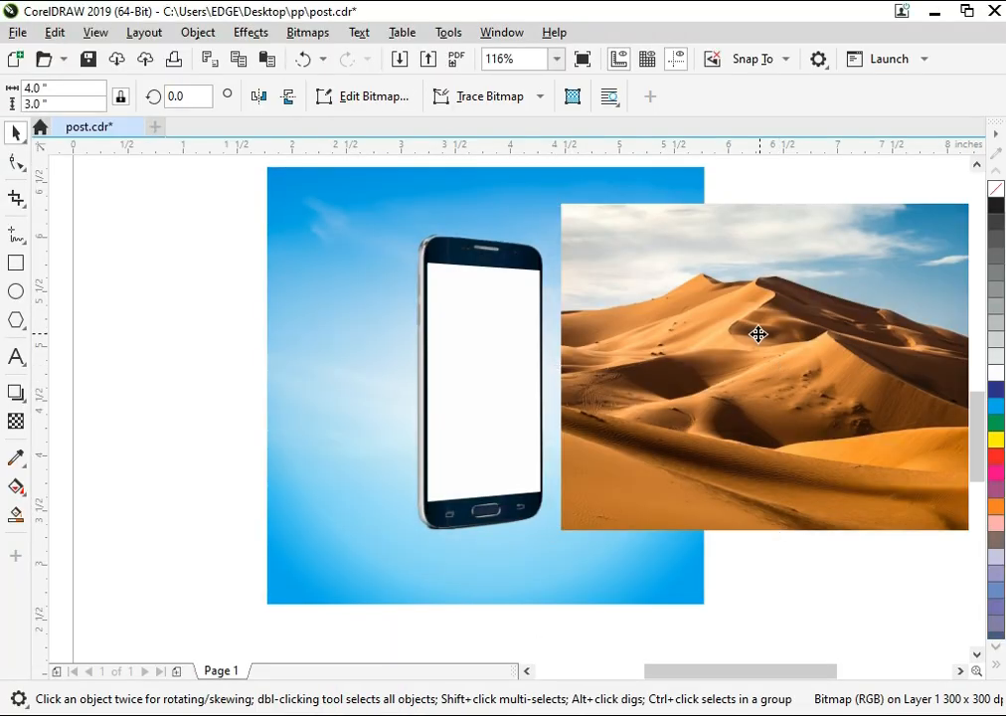
left_click_drag(518, 219, 631, 277)
Step: Import the sand dunes cutout and scale it to about 2.35 by 1.18 inches below the desert photo
left_click(566, 648)
key("alt+Tab")
left_click_drag(254, 180, 792, 505)
scroll(330, 314, "down", 3)
left_click_drag(348, 309, 411, 395)
scroll(476, 386, "up", 3)
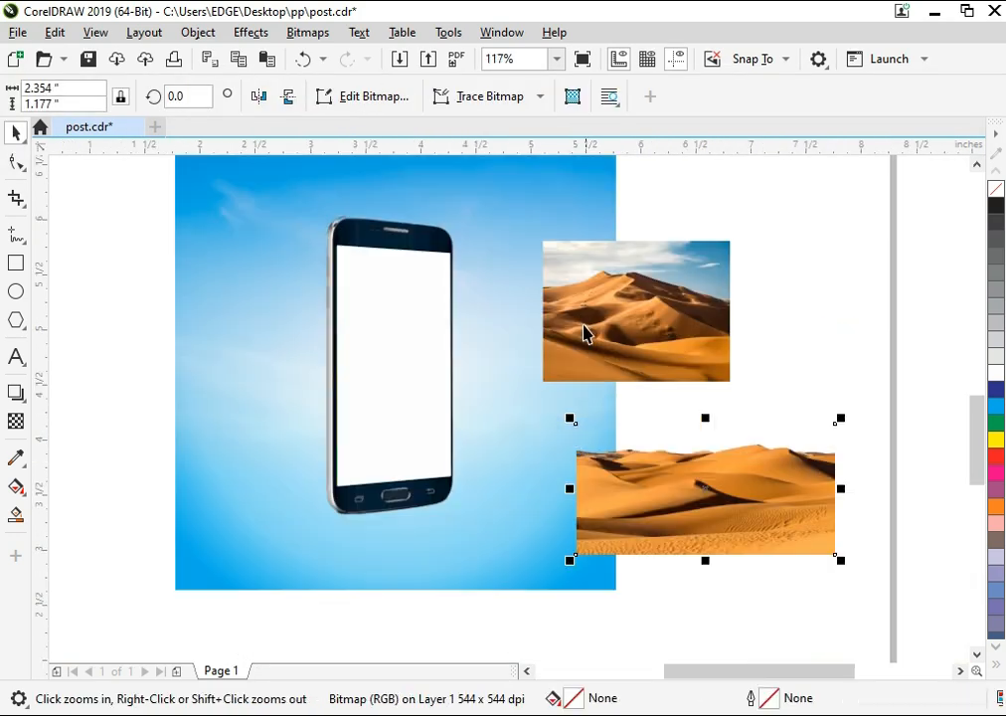
Step: PowerClip the desert photo with the cloudy sky inside the phone's screen shape
right_click(585, 334)
left_click(653, 417)
left_click(424, 328)
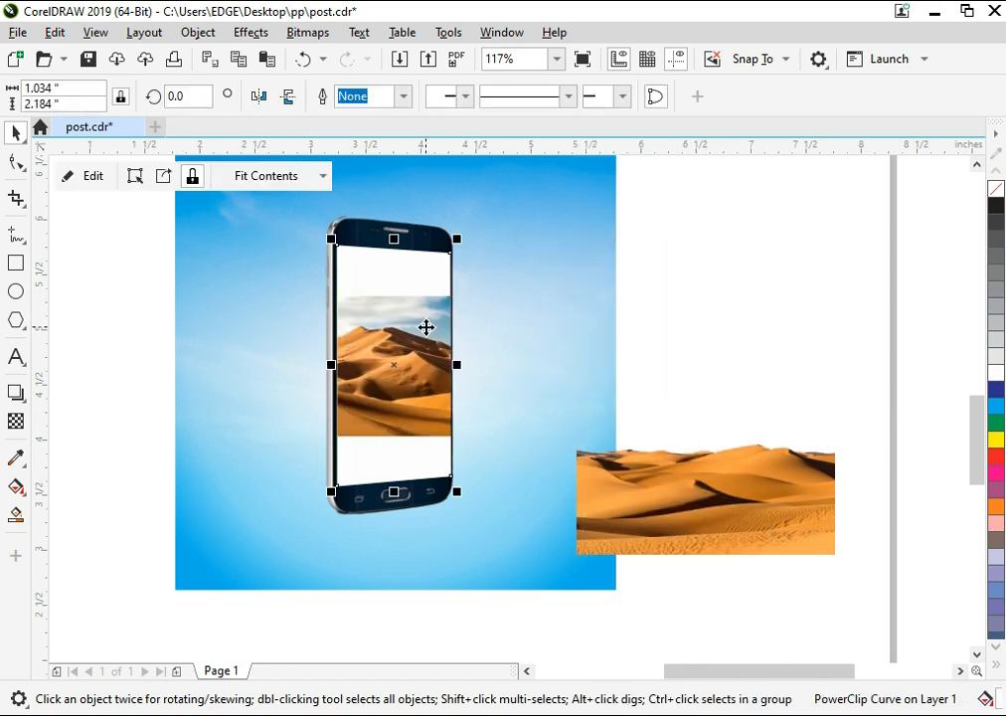
left_click(584, 457)
Step: Edit the phone screen's PowerClip, align the desert photo with the screen's upper edge, enlarge it past the sides, and finish editing
double_click(393, 371)
left_click_drag(444, 417, 450, 354)
key("F2")
left_click_drag(238, 225, 561, 509)
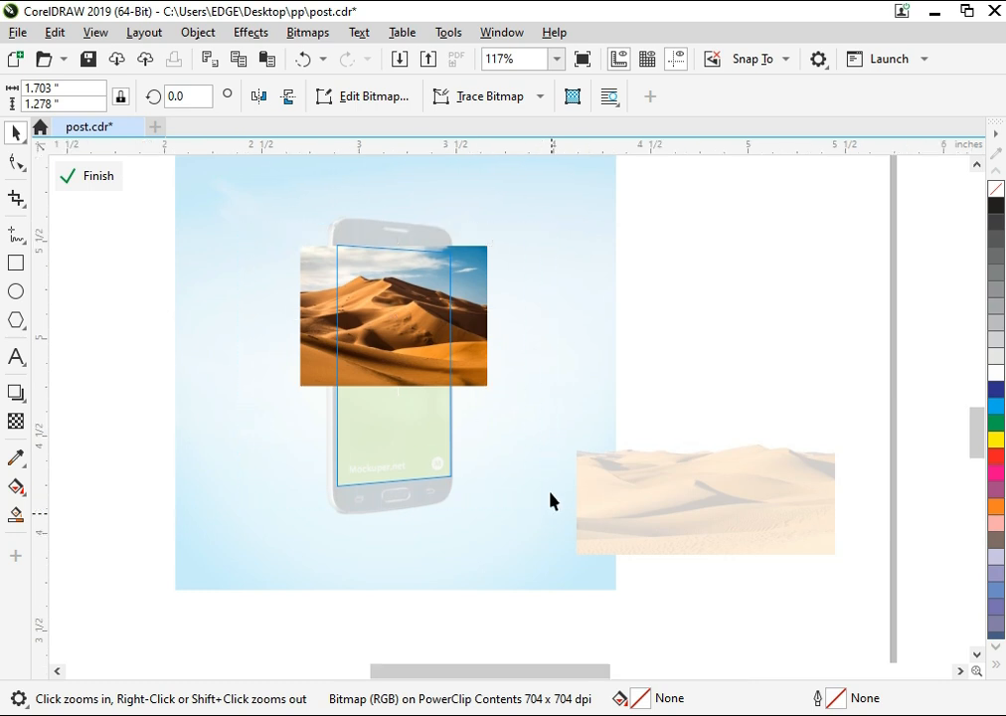
left_click_drag(679, 446, 764, 505)
mouse_move(574, 456)
left_mouse_down()
mouse_move(586, 465)
mouse_move(587, 450)
mouse_move(579, 456)
left_mouse_up()
left_click(71, 164)
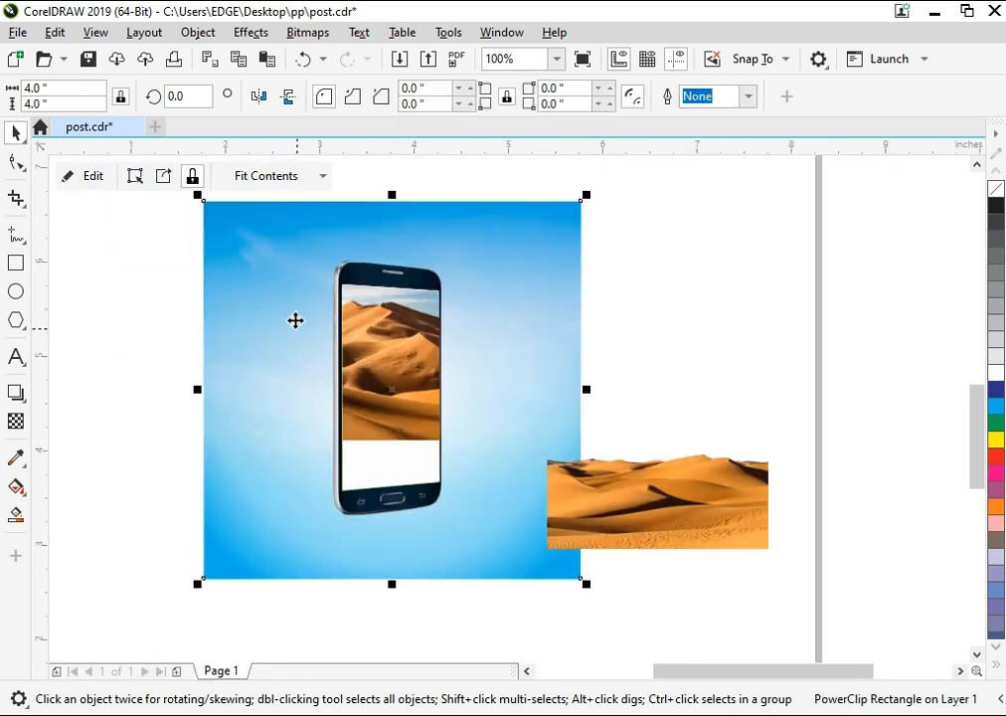
Step: PowerClip the sand dunes cutout inside the phone's screen shape
scroll(428, 489, "up", 2)
right_click(685, 502)
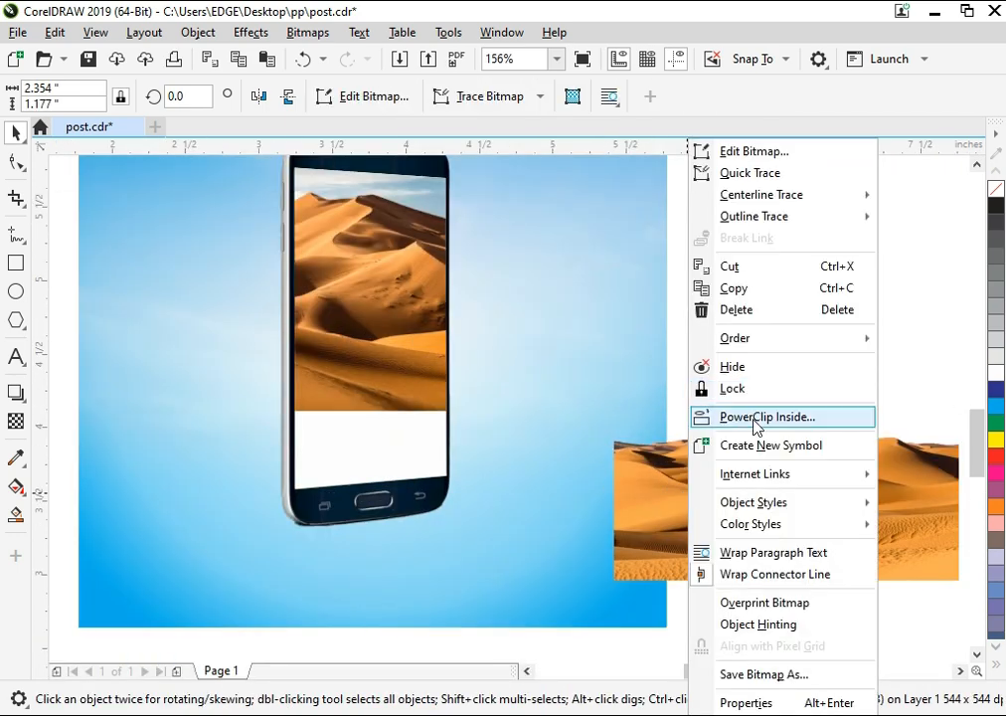
left_click(754, 420)
left_click(363, 363)
Step: Enlarge the clipped dunes cutout to about 3.1 by 1.55 inches, cover the empty lower part of the phone screen, and finish editing
double_click(364, 364)
left_click_drag(428, 338, 429, 408)
left_click_drag(548, 494, 604, 549)
left_click_drag(513, 447, 466, 452)
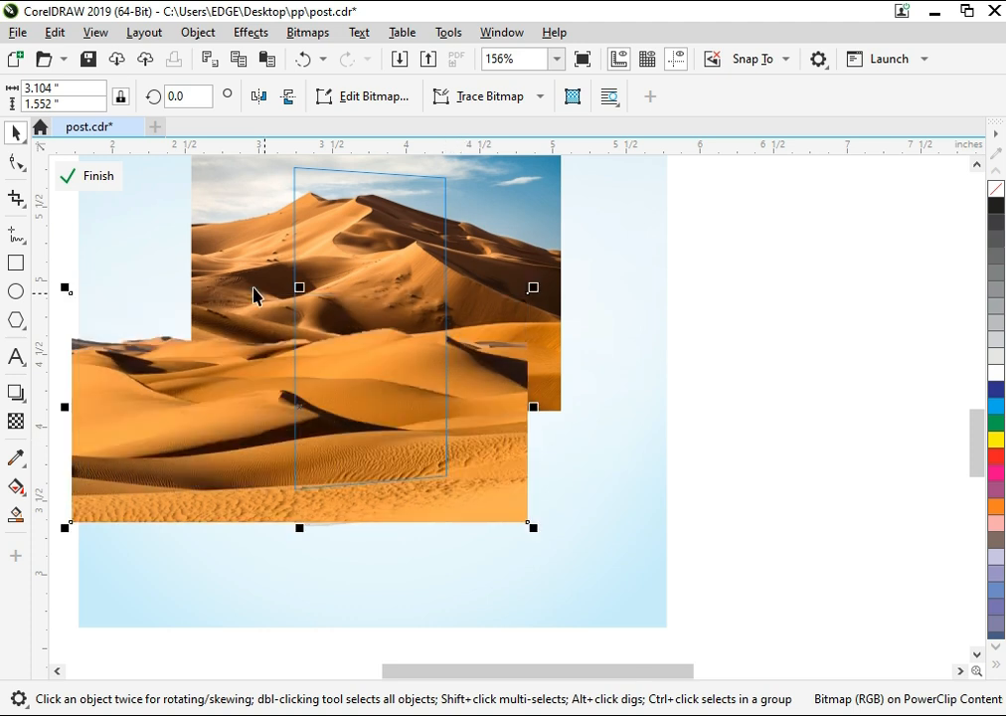
left_click(67, 179)
left_click(519, 336)
left_click(423, 372)
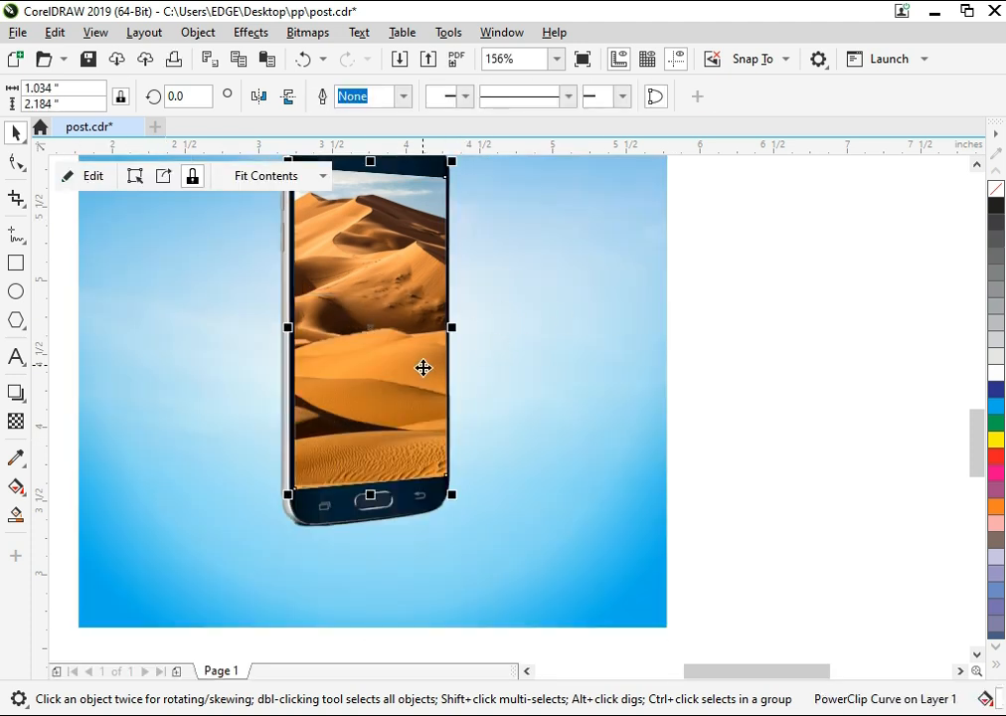
Step: Lock the sky background square
left_click(483, 298)
right_click(483, 298)
left_click(526, 372)
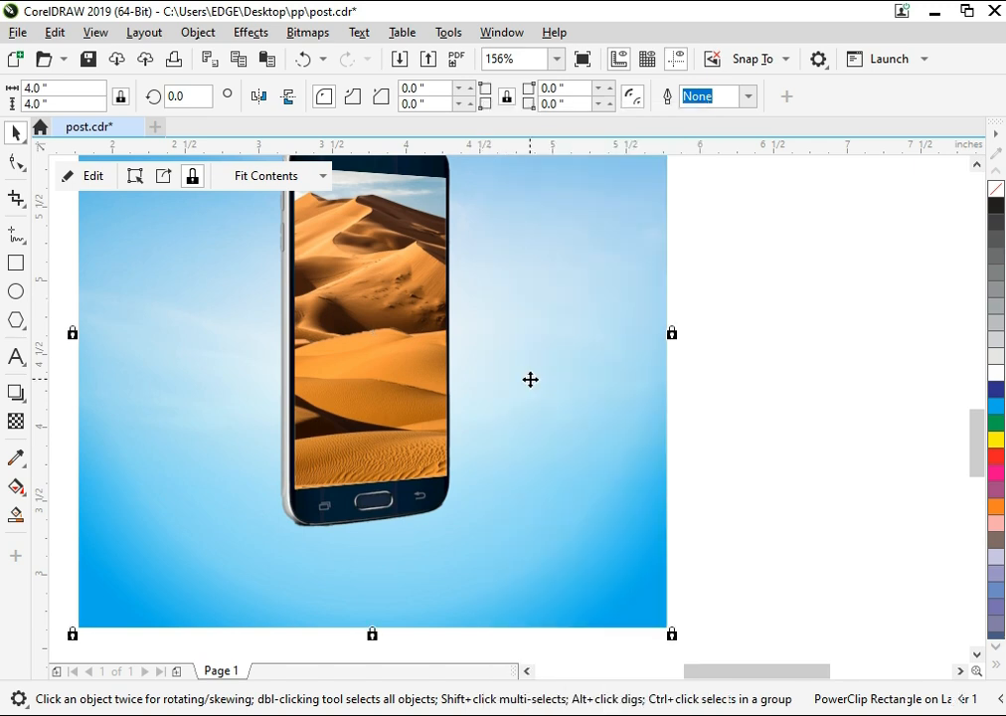
key("Escape")
key("shift+F4")
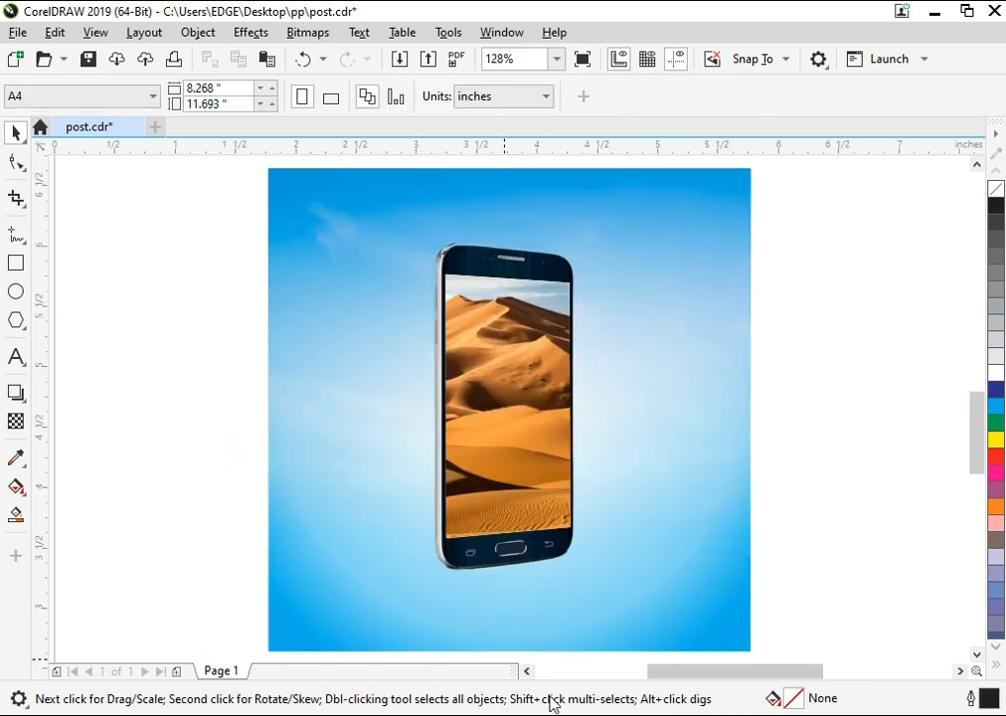
Step: Import the camel cutout, scale it down to about 1.34 by 0.96 inches and place it over the phone's lower screen
key("alt+Tab")
left_click_drag(635, 177, 239, 460)
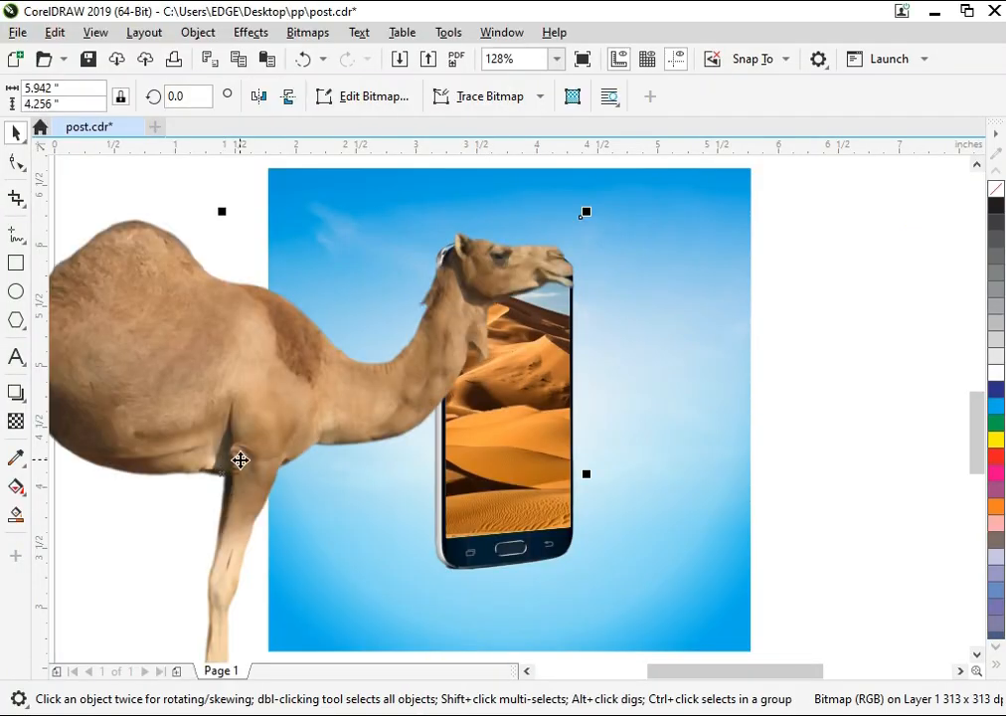
left_click_drag(187, 360, 453, 395)
left_click_drag(649, 230, 649, 405)
left_click_drag(298, 471, 515, 429)
scroll(514, 400, "down", 3)
scroll(514, 477, "up", 3)
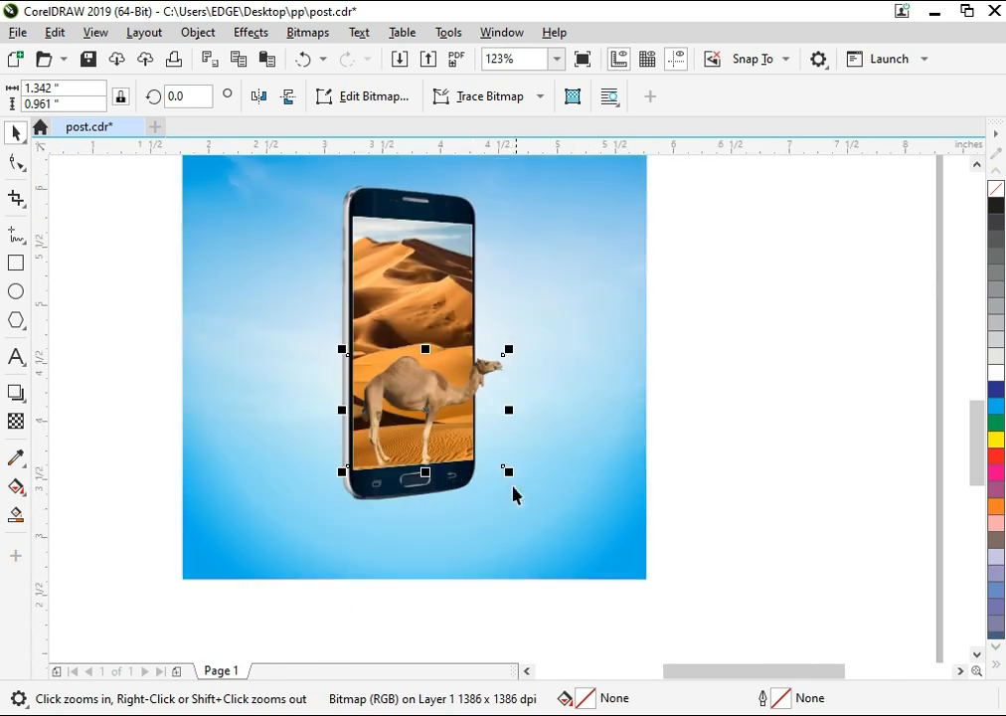
Step: Enlarge the camel to about 2.7 by 1.9 inches and shift the phone left so the camel extends out past its screen
left_click_drag(509, 477, 587, 528)
mouse_move(496, 398)
left_mouse_down()
mouse_move(549, 386)
mouse_move(506, 360)
mouse_move(510, 341)
mouse_move(525, 335)
mouse_move(500, 342)
mouse_move(505, 362)
left_mouse_up()
key("ctrl+a")
left_click(567, 429)
scroll(574, 405, "up", 1)
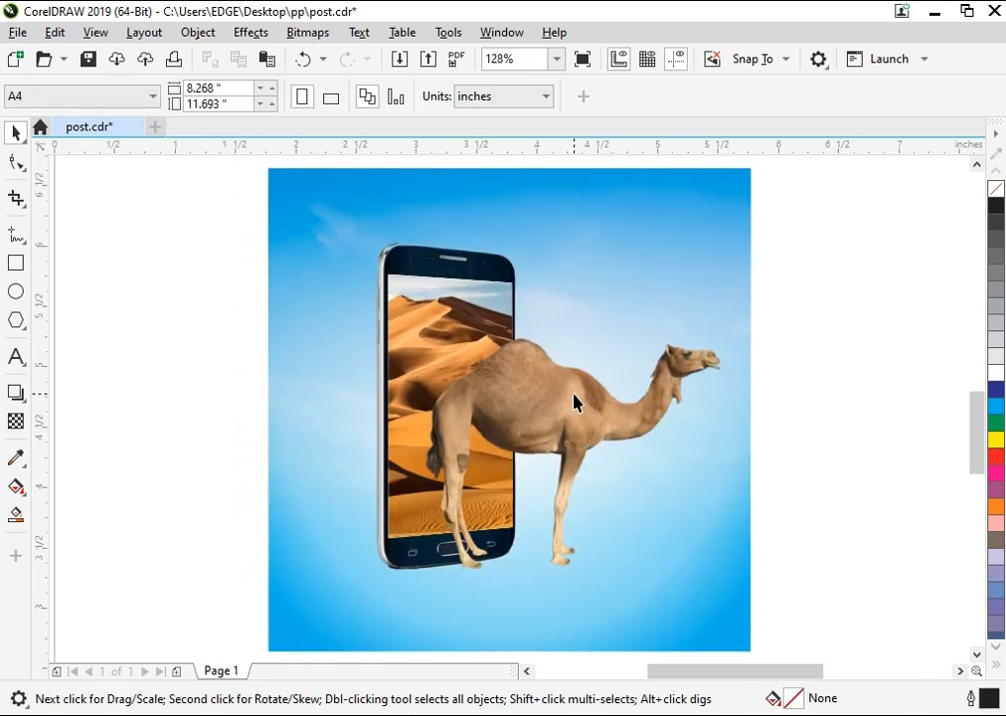
left_click(571, 397)
left_click_drag(571, 398, 568, 396)
Step: Draw a straight-sided freehand outline along the phone screen's lower edge and around the camel's hind feet
key("z")
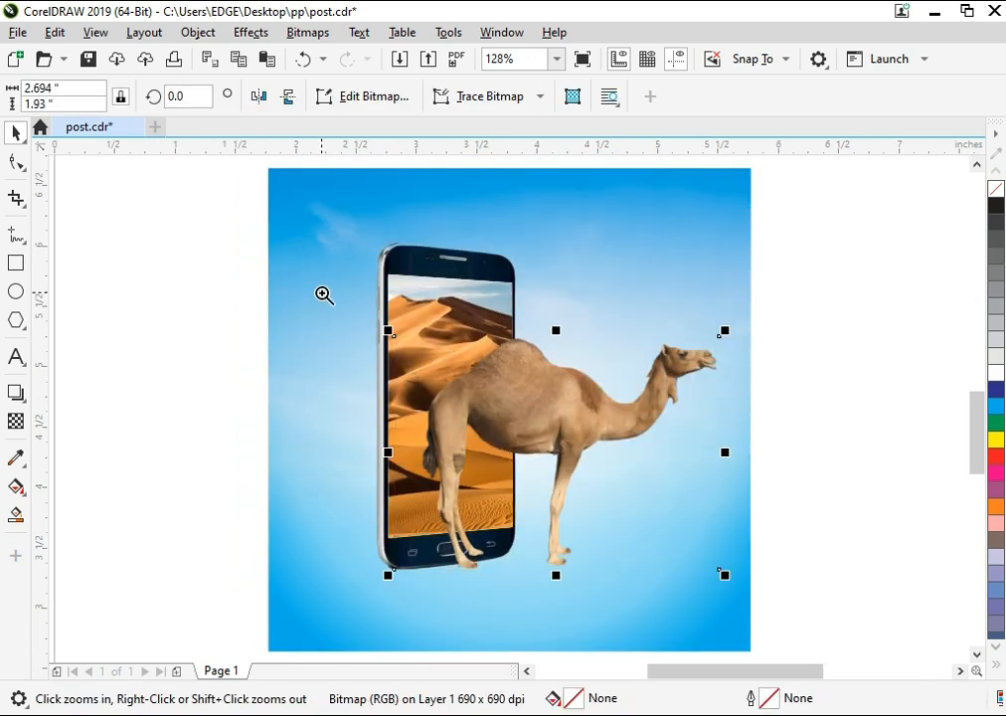
left_click_drag(605, 587, 407, 291)
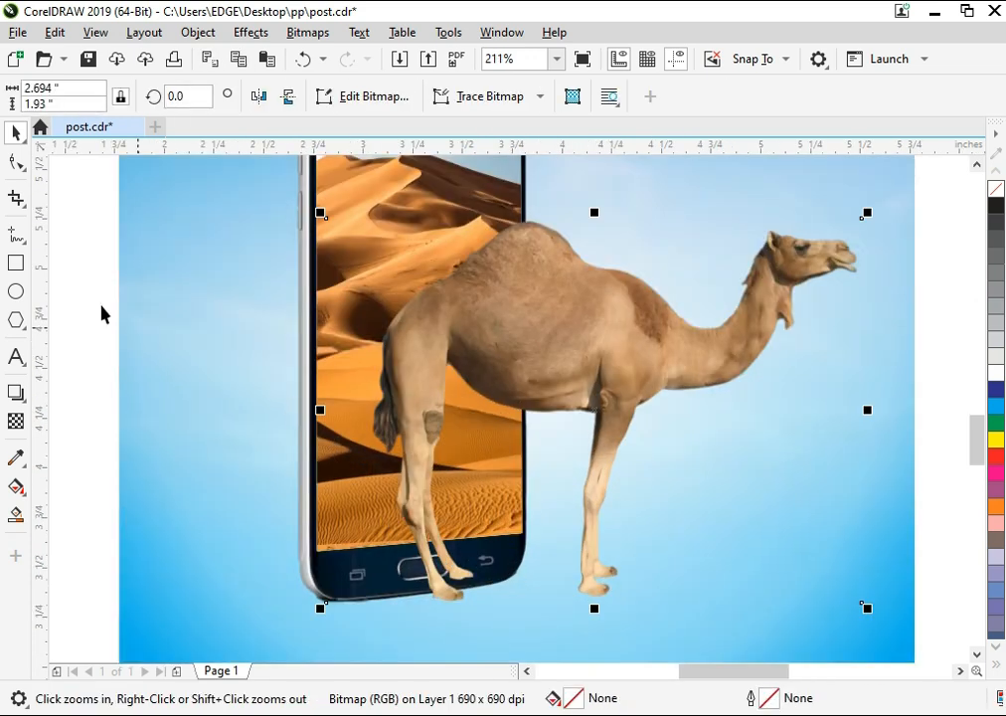
left_click(16, 233)
left_click(316, 550)
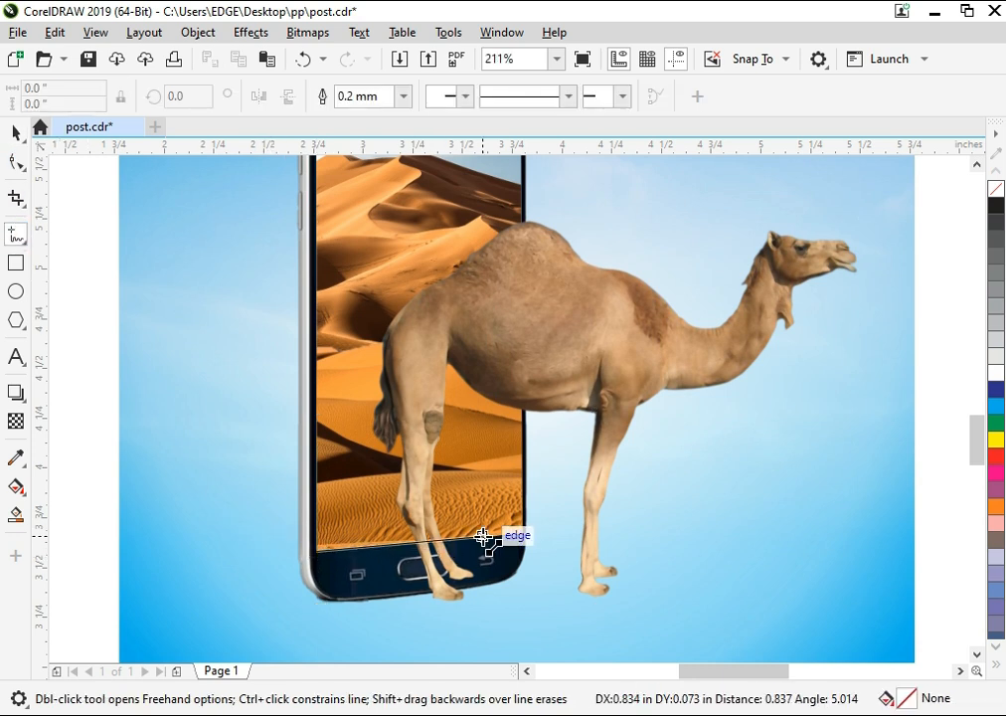
left_click(494, 536)
left_click(495, 536)
left_click(510, 603)
left_click(428, 619)
left_click(354, 616)
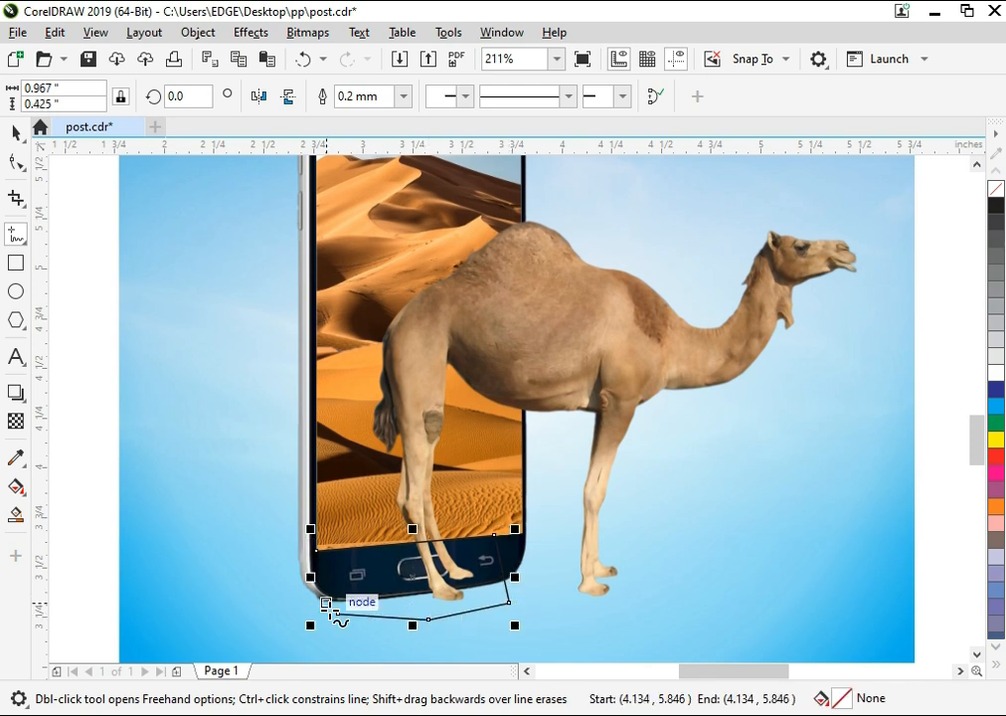
Step: Close the outline around the hind feet by joining its open ends near the phone's lower-left corner
left_click(329, 608)
key("F2")
left_click_drag(270, 470, 400, 612)
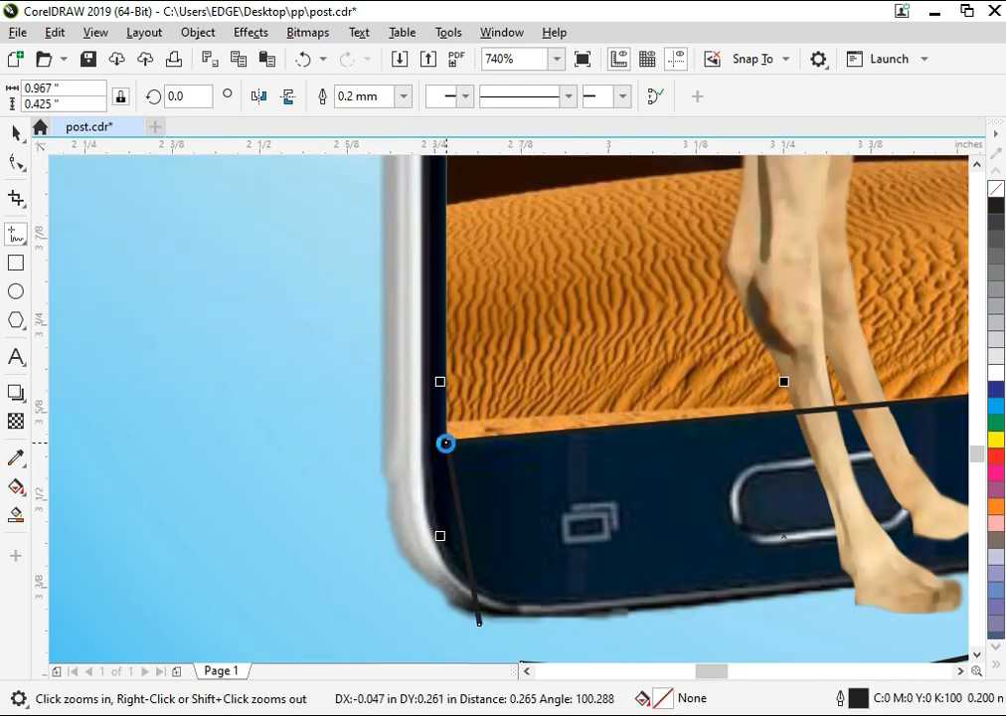
left_click(445, 442)
scroll(413, 419, "down", 2)
scroll(444, 516, "up", 2)
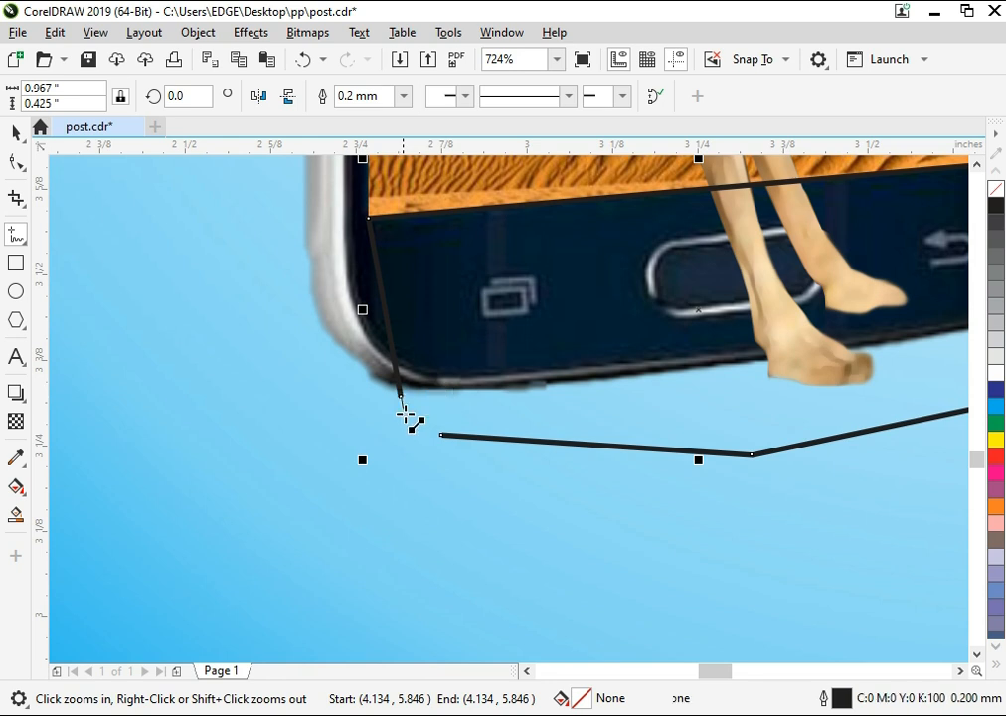
left_click(442, 434)
Step: Trim the camel with the closed outline to cut off the hind feet below the screen edge, and delete the outline
scroll(511, 401, "down", 5)
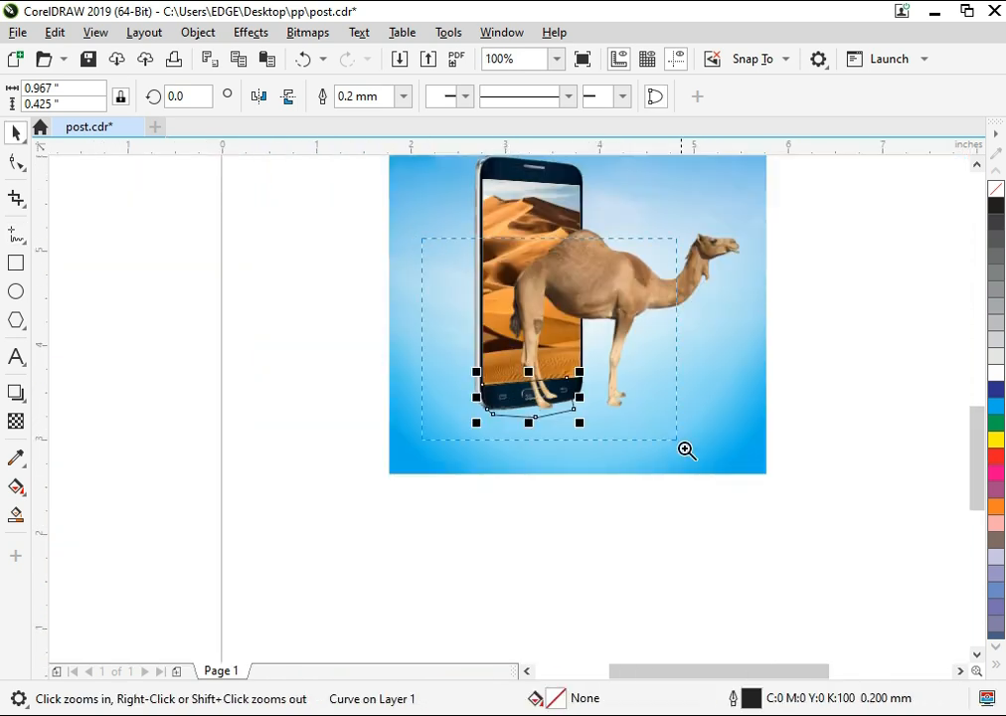
left_click_drag(421, 238, 687, 452)
left_click(608, 275, "shift")
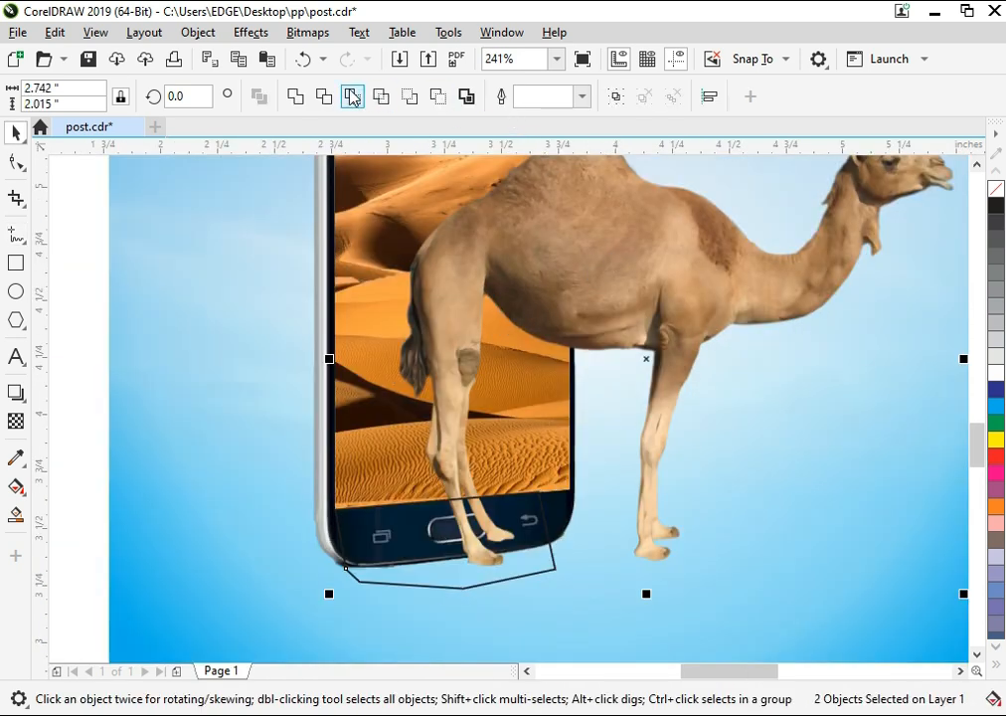
left_click(442, 594)
left_click(499, 565)
key("Delete")
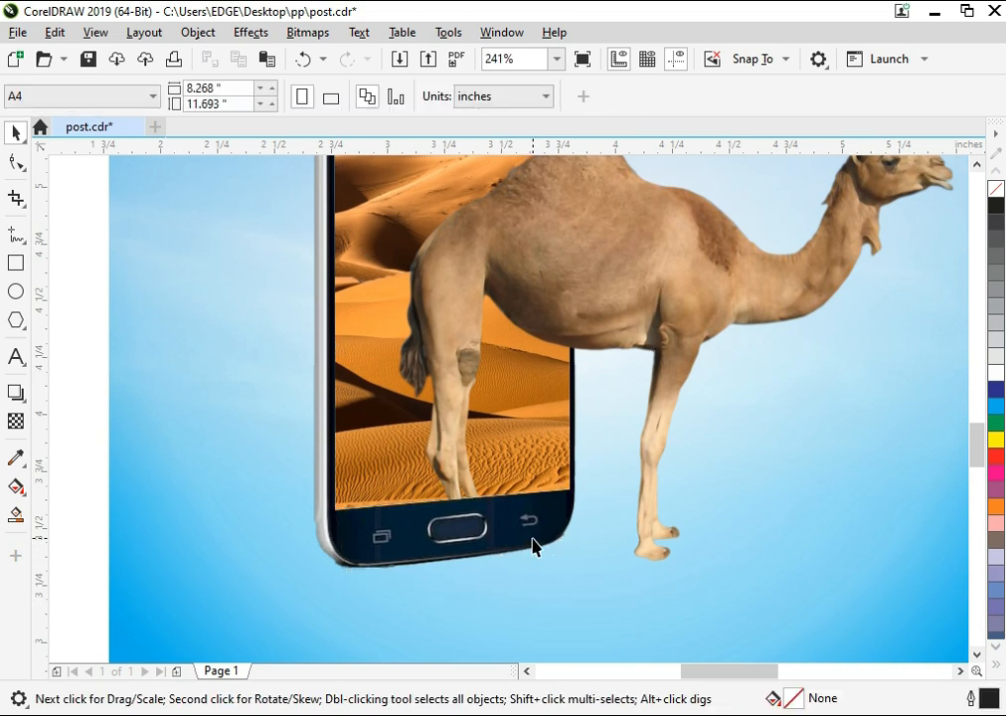
Step: Lower the camel's brightness to about -17 and adjust its intensity with Brightness/Contrast/Intensity
left_click(603, 332)
key("F4")
left_click(735, 398)
key("F2")
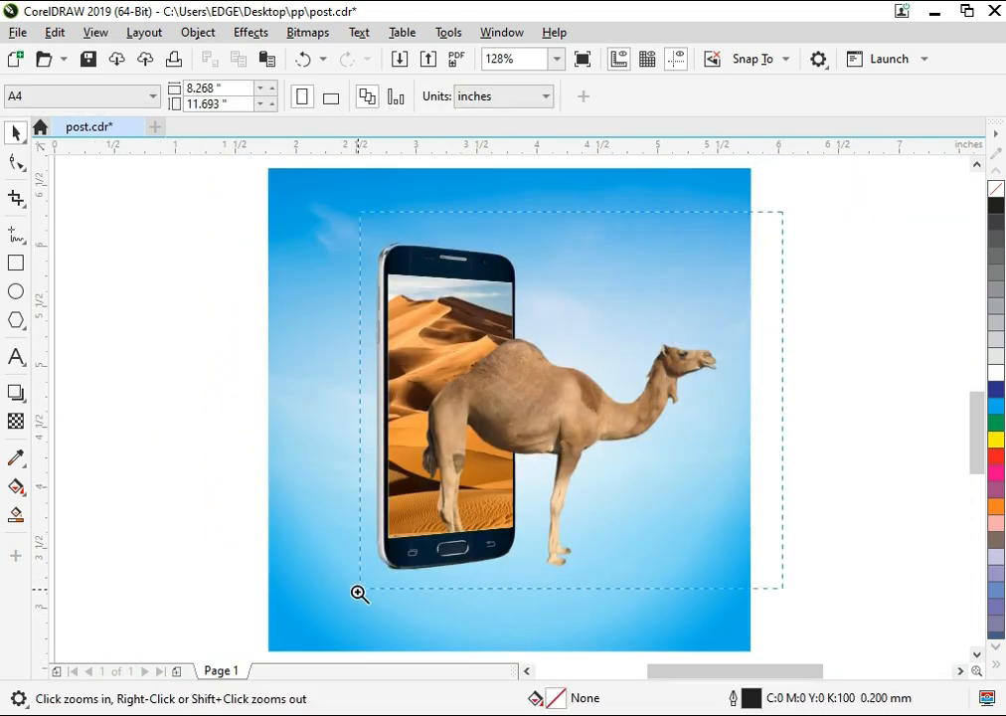
left_click_drag(358, 593, 358, 593)
left_click(573, 400)
key("ctrl+b")
left_click(431, 438)
left_click_drag(506, 281, 785, 495)
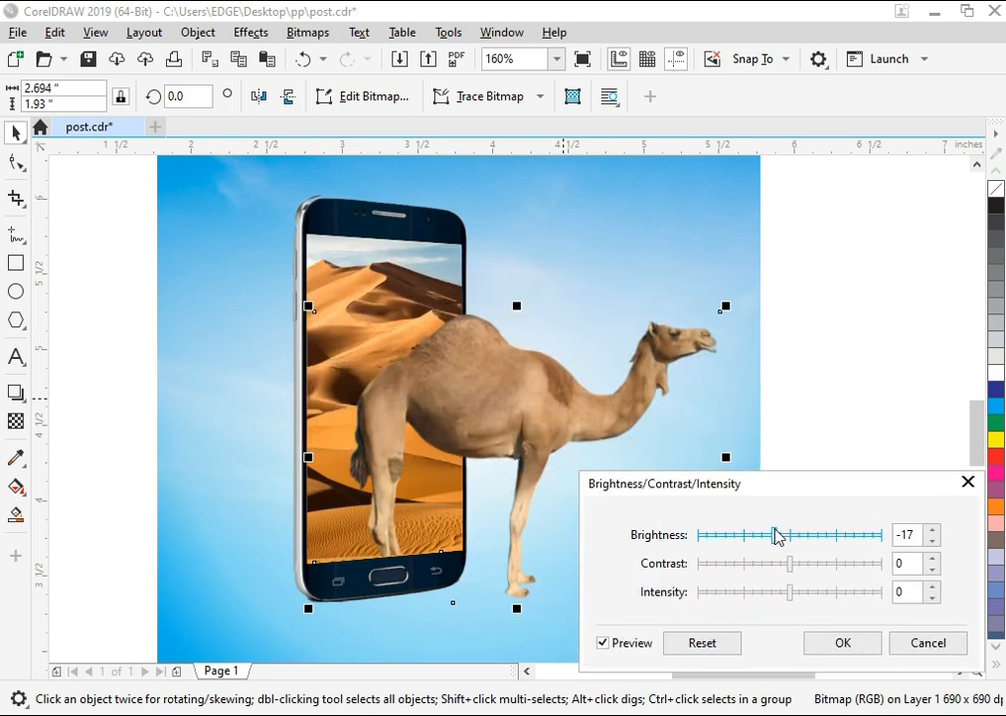
left_click_drag(802, 594, 813, 599)
left_click(841, 637)
left_click(851, 616)
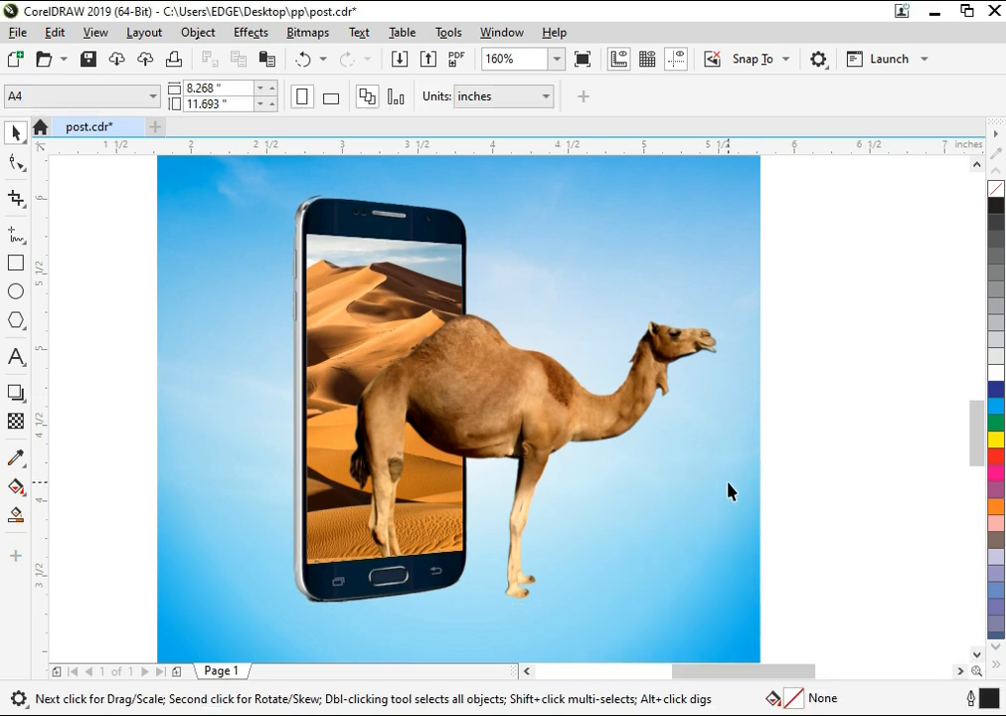
Step: Import the palm image pngwing.com (2) from the pics folder, scale it to about 1.47 by 1.11 inches and place it mirrored beside the phone's upper right
scroll(727, 481, "down", 1)
left_click(577, 422)
left_click(183, 403)
left_click(546, 713)
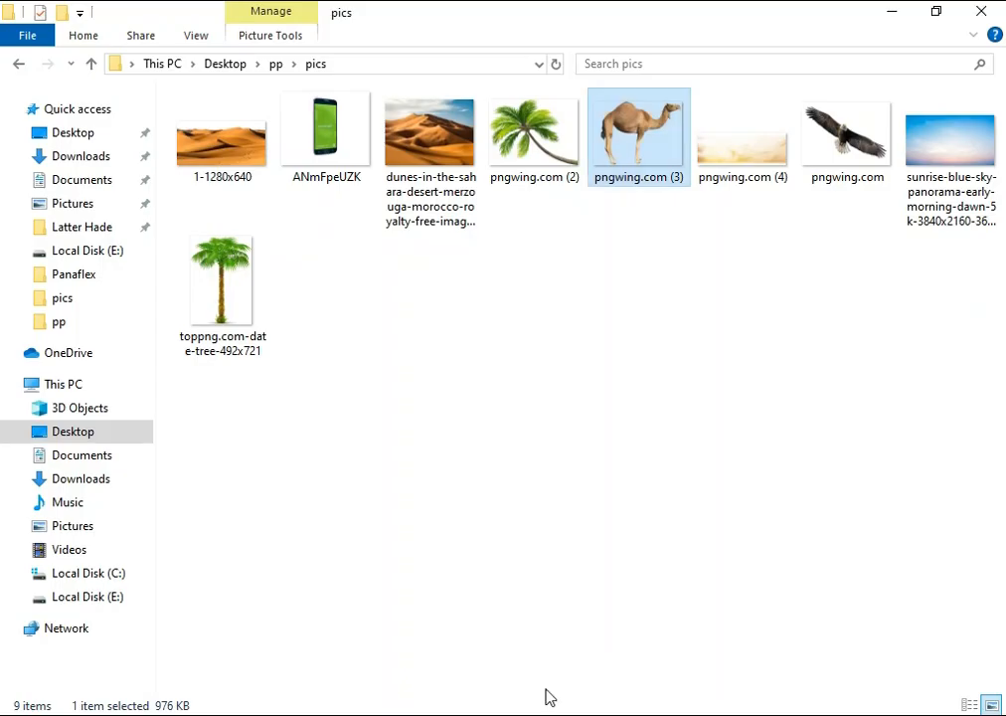
left_click_drag(528, 188, 209, 398)
left_click_drag(292, 332, 479, 291)
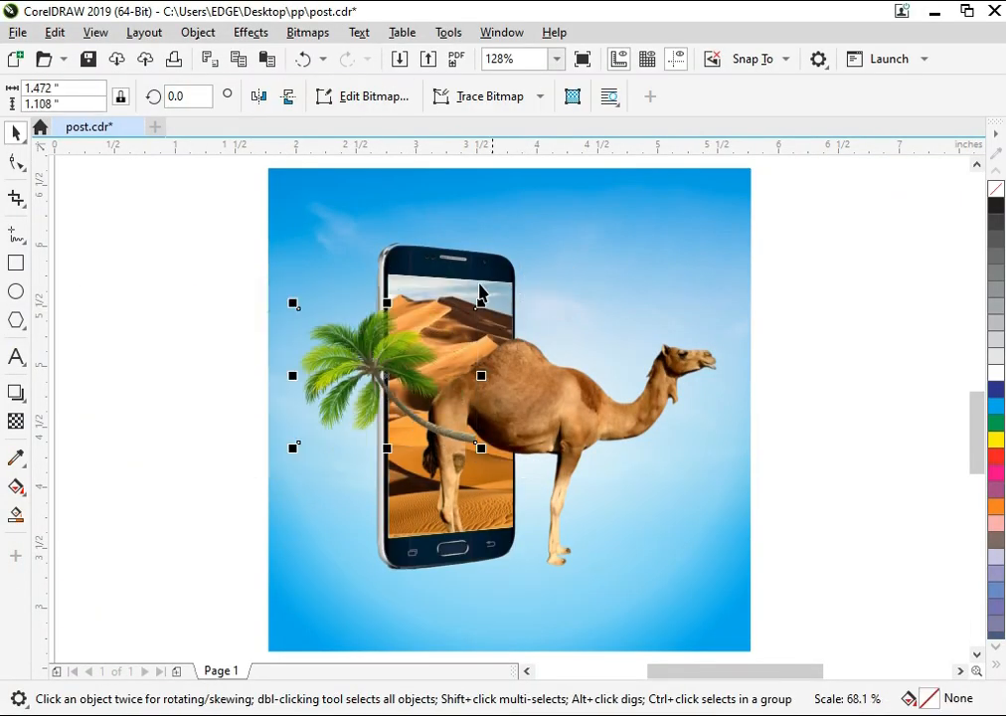
left_click(256, 96)
left_click_drag(422, 407, 588, 319)
left_click(455, 287)
left_click(478, 260, "shift")
key("ctrl+g")
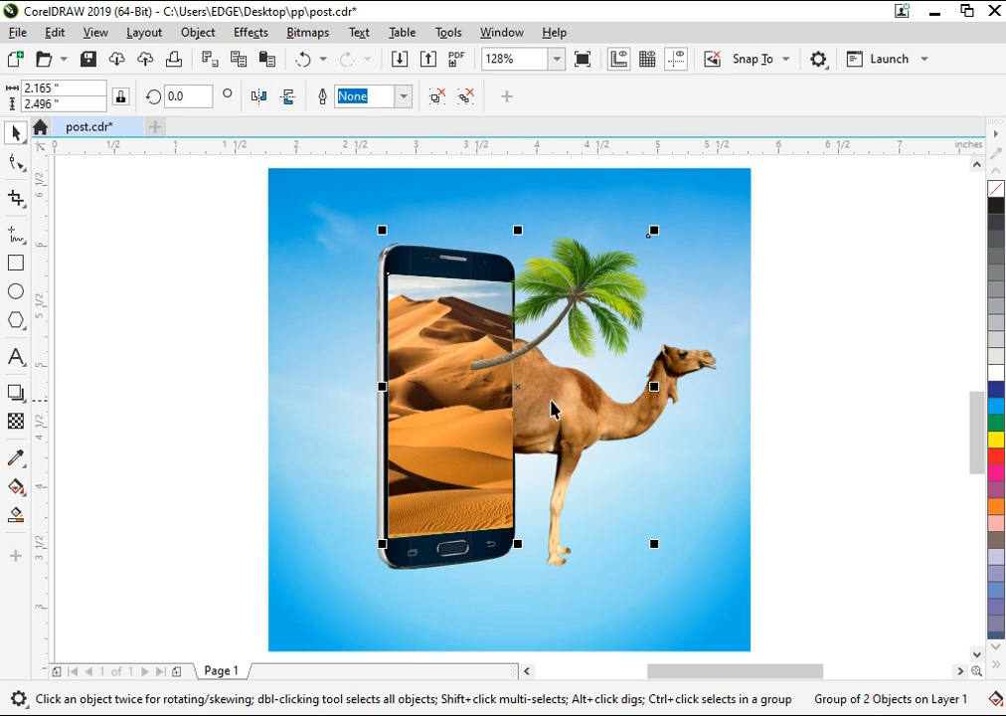
key("ctrl+z")
key("ctrl+g")
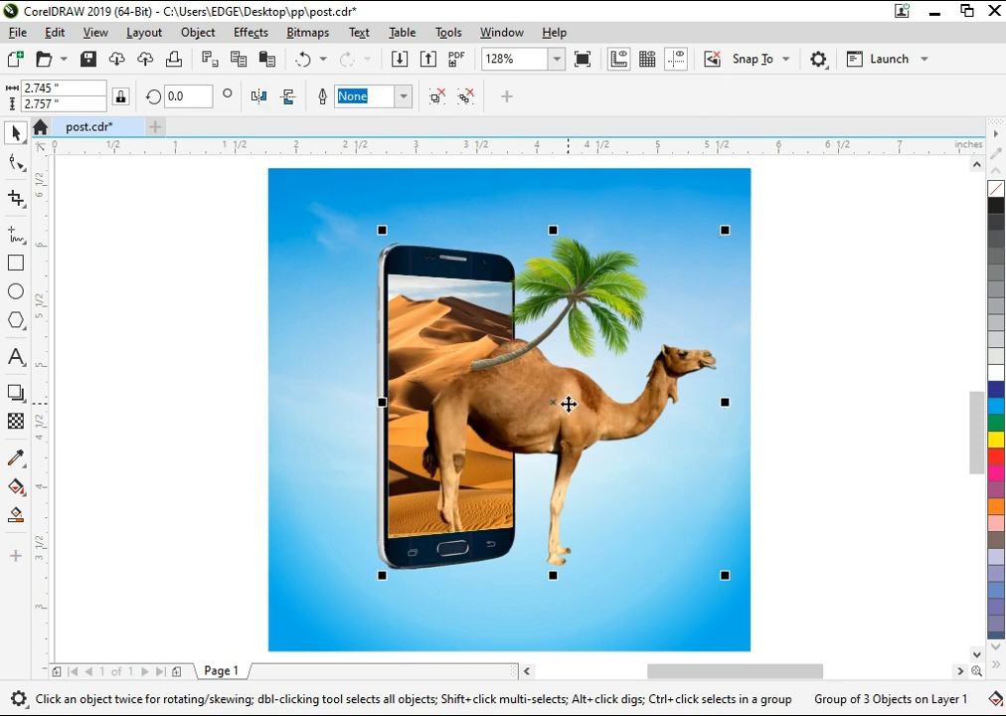
left_click(591, 292)
left_click_drag(580, 416, 544, 449)
key("ctrl+z")
key("ctrl+u")
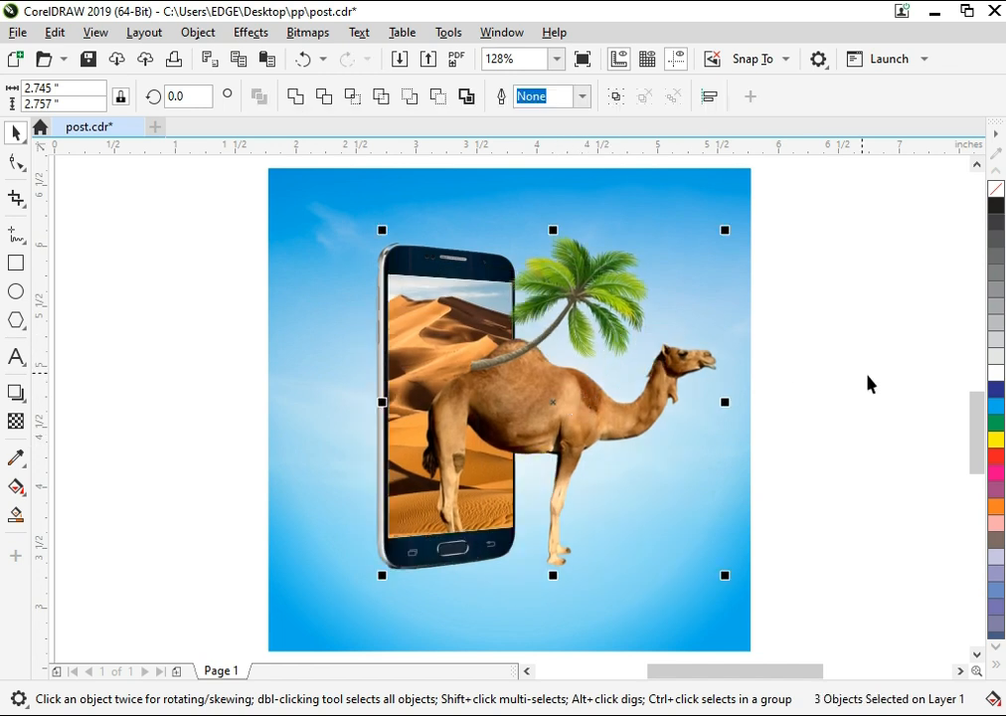
left_click(867, 374)
Step: Group the camel, the desert screen and the phone
left_click(650, 453)
left_click(468, 374)
left_click(431, 282, "shift")
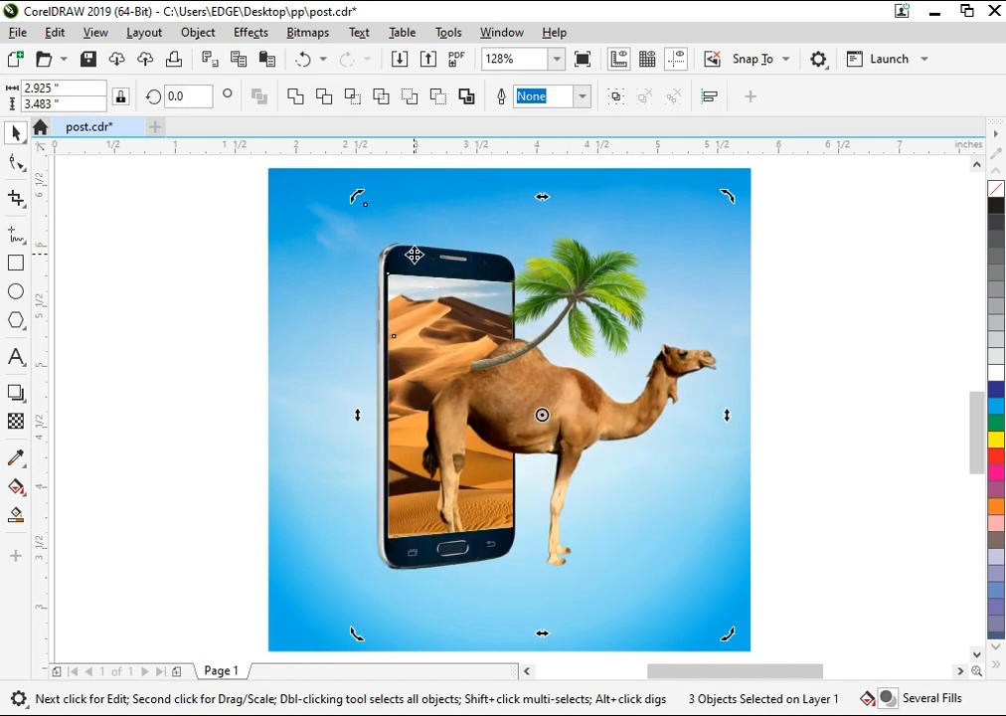
key("ctrl+g")
left_click(830, 432)
Step: Bring the phone and camel group in front of both palms, and reposition and rotate the larger second palm behind the phone's left side
left_click(537, 407)
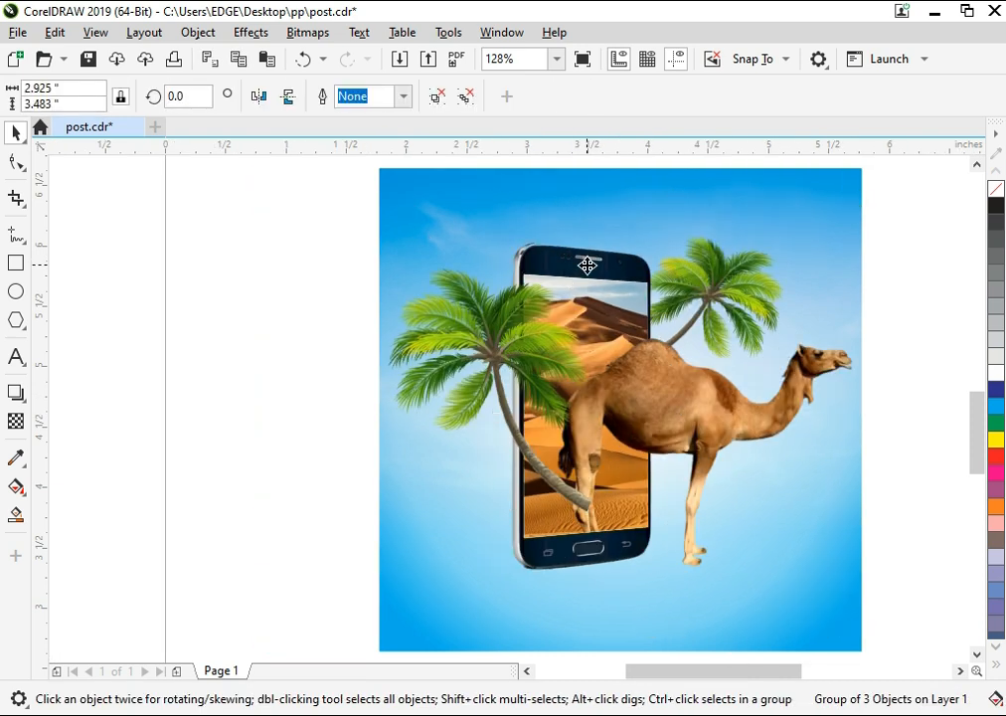
left_click(579, 295)
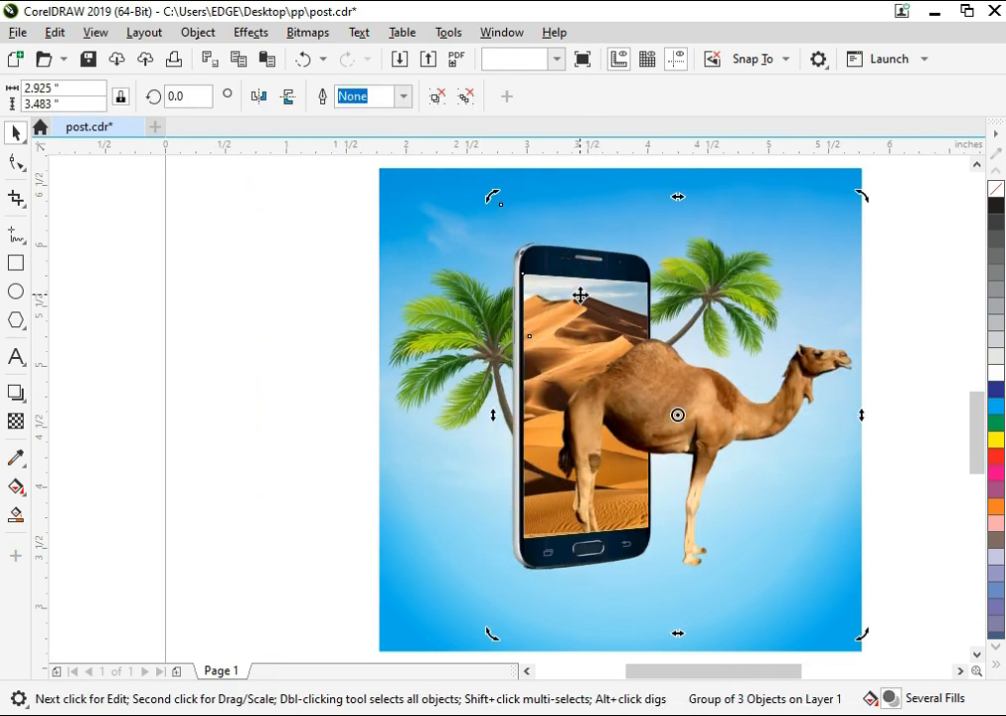
left_click(460, 355)
left_click_drag(460, 355, 453, 306)
left_click_drag(664, 449, 690, 467)
mouse_move(478, 251)
left_mouse_down()
mouse_move(500, 283)
mouse_move(480, 271)
left_mouse_up()
left_click(348, 359)
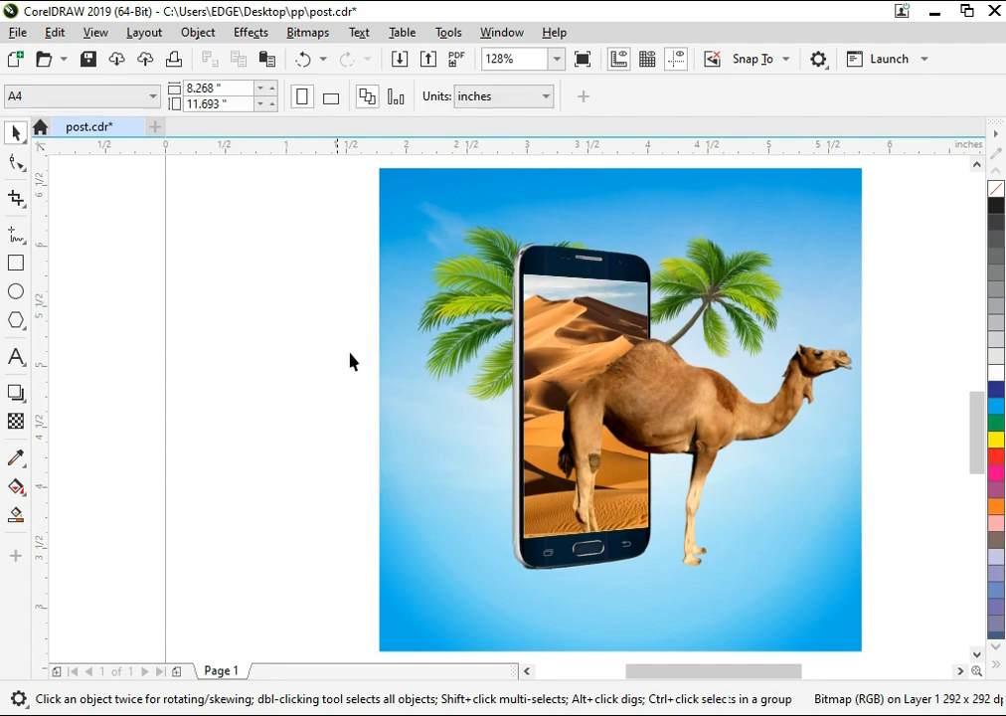
Step: Import the eagle image pngwing.com, scale it down to about 1.35 by 0.95 inches and place it at the sky's upper-left corner
key("alt+Tab")
left_click_drag(846, 139, 232, 406)
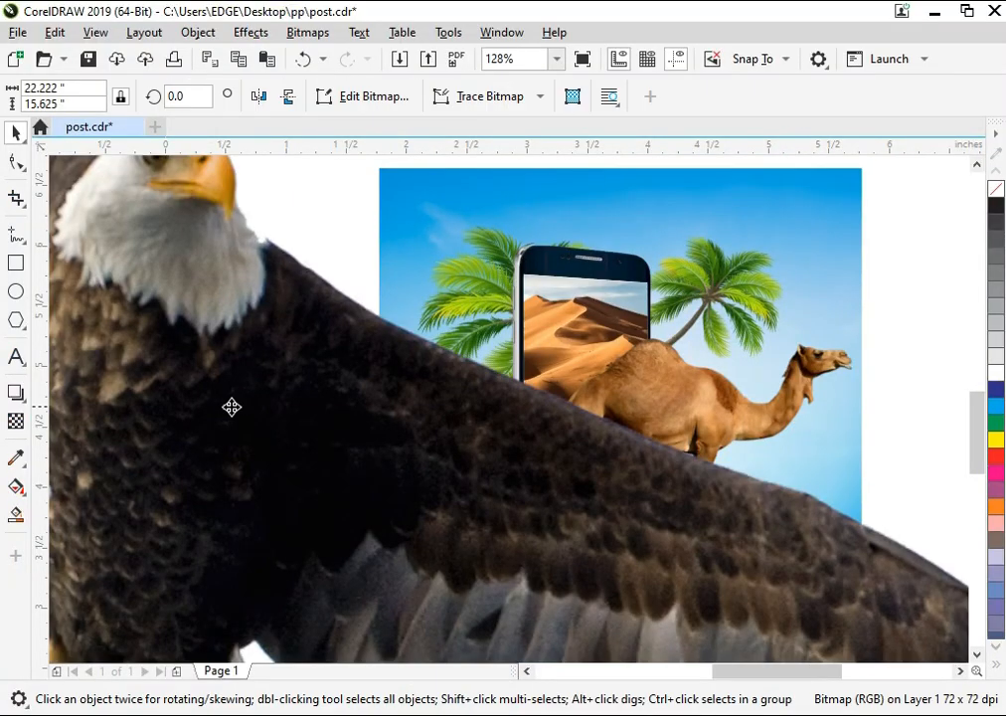
key("F4")
left_click_drag(856, 163, 665, 404)
key("F4")
left_click_drag(212, 405, 435, 201)
left_click_drag(486, 245, 517, 261)
left_click_drag(467, 224, 469, 235)
Step: Group both palms with the phone and camel, scale the group down slightly and move it lower on the sky square
left_click_drag(275, 195, 307, 206)
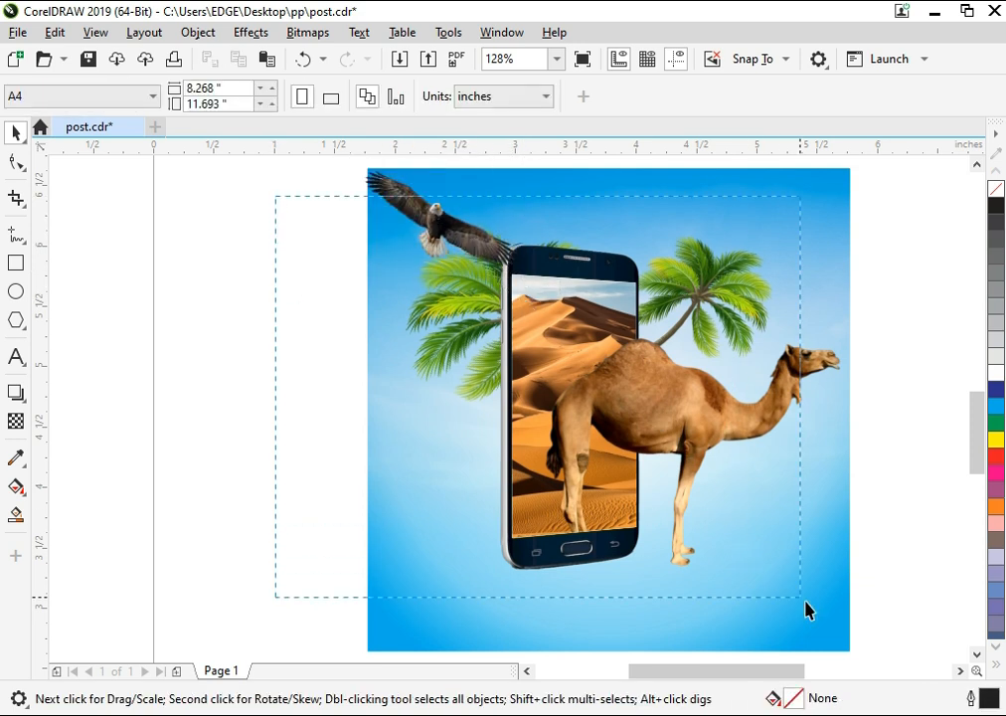
left_click_drag(806, 609, 806, 609)
left_click(517, 333)
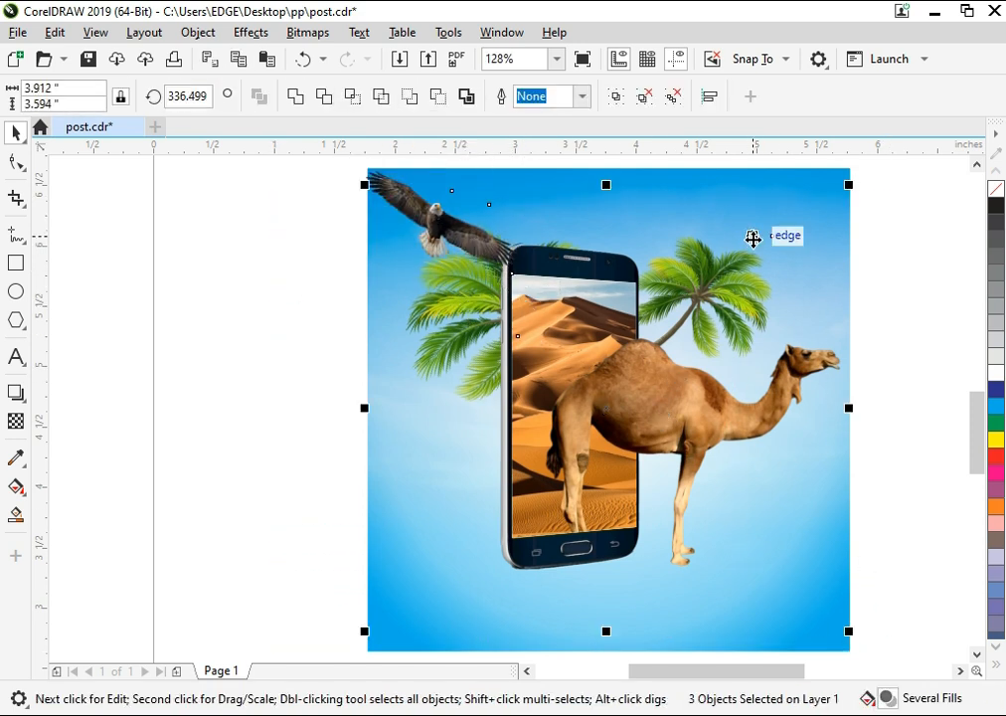
left_click(731, 251, "shift")
key("ctrl+g")
left_click_drag(731, 261, 729, 283)
left_click_drag(852, 211, 834, 225)
left_click_drag(657, 311, 661, 323)
Step: Move the eagle inward above the left palm and shrink it to roughly half its size
left_click_drag(444, 221, 462, 231)
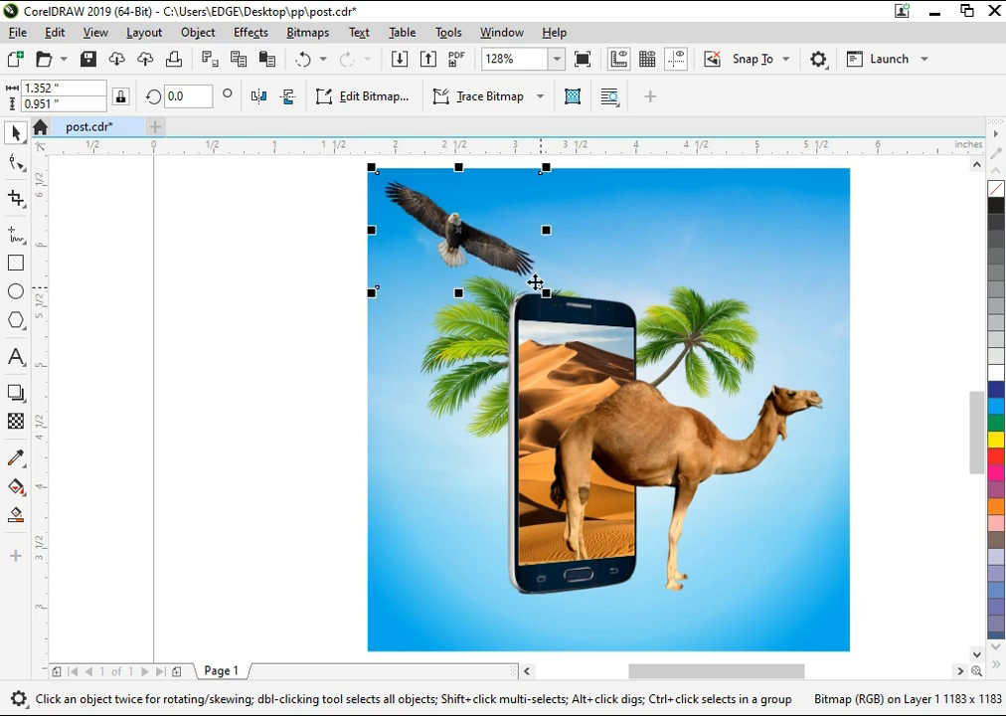
left_click_drag(545, 291, 475, 248)
left_click(360, 336)
scroll(360, 336, "right", 1)
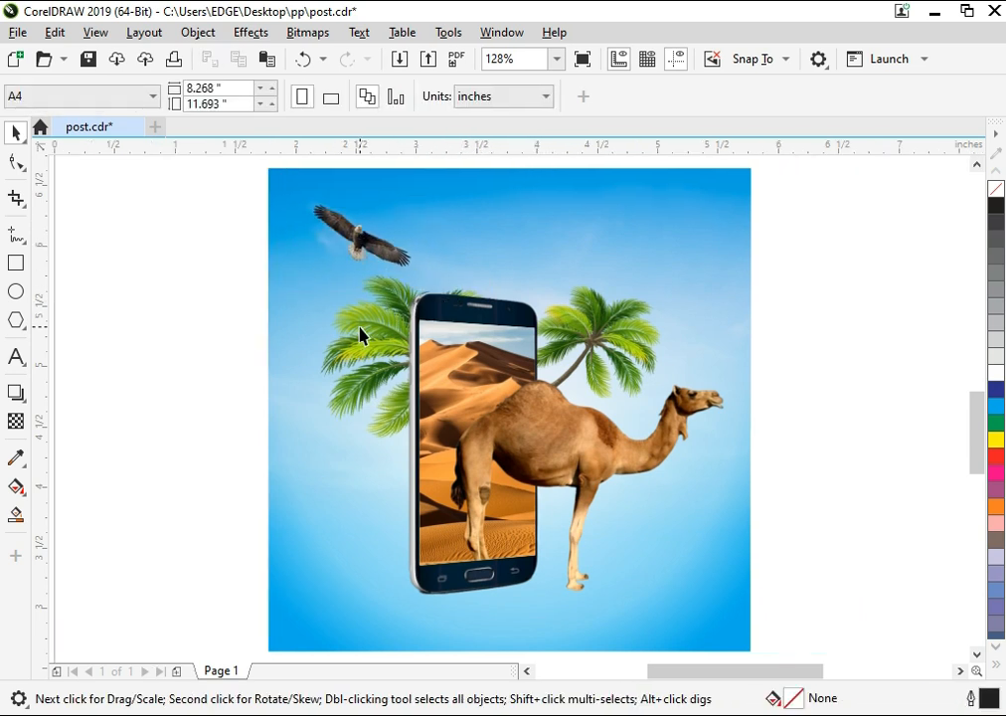
left_click(338, 231)
left_click_drag(415, 278, 380, 269)
left_click(189, 359)
Step: Draw an ellipse about 1.09 by 0.26 inches under the phone's base, filled black without an outline
key("z")
left_click_drag(240, 466, 712, 637)
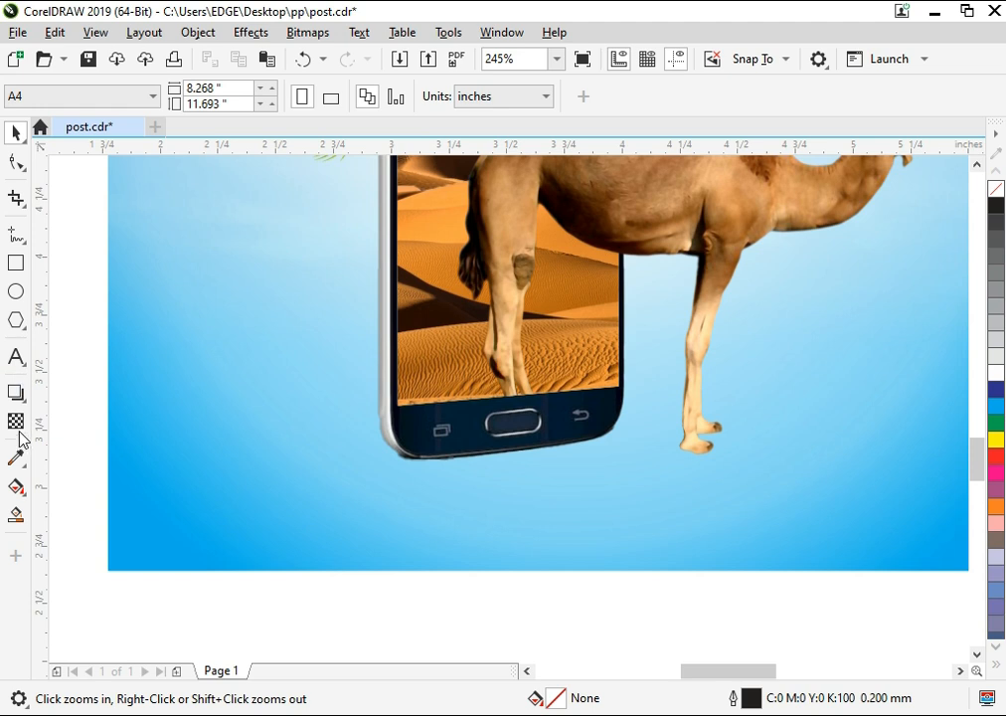
left_click(16, 293)
left_click_drag(376, 429, 638, 500)
key("space")
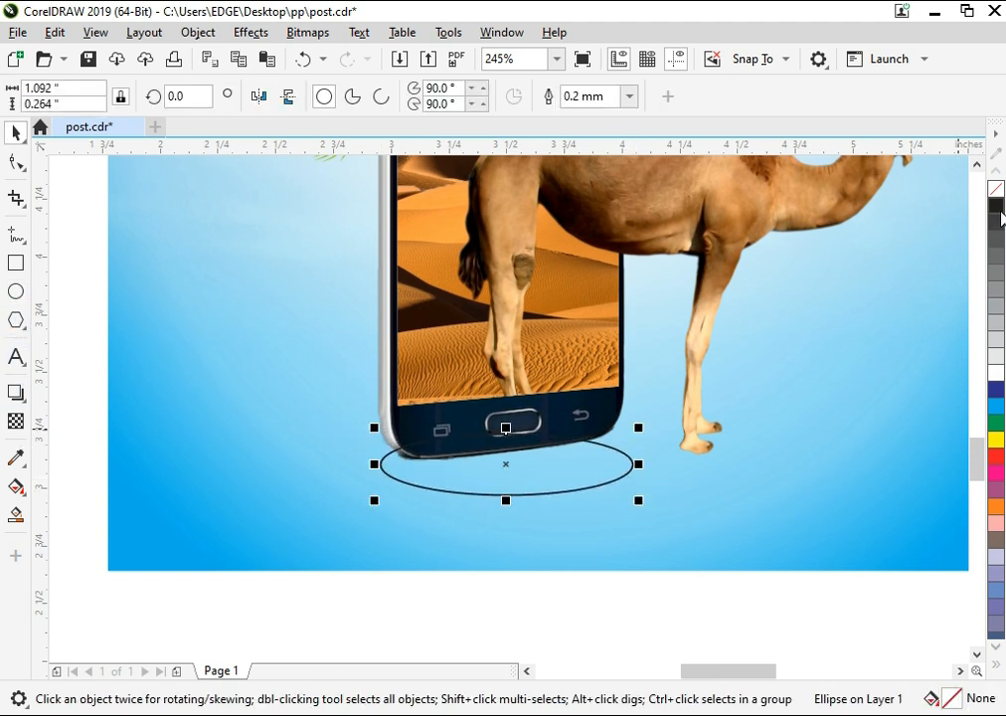
left_click(995, 206)
right_click(995, 188)
Step: Convert the black ellipse to a bitmap and soften it into a shadow with a Gaussian Blur
left_click(307, 32)
left_click(384, 169)
left_click(539, 473)
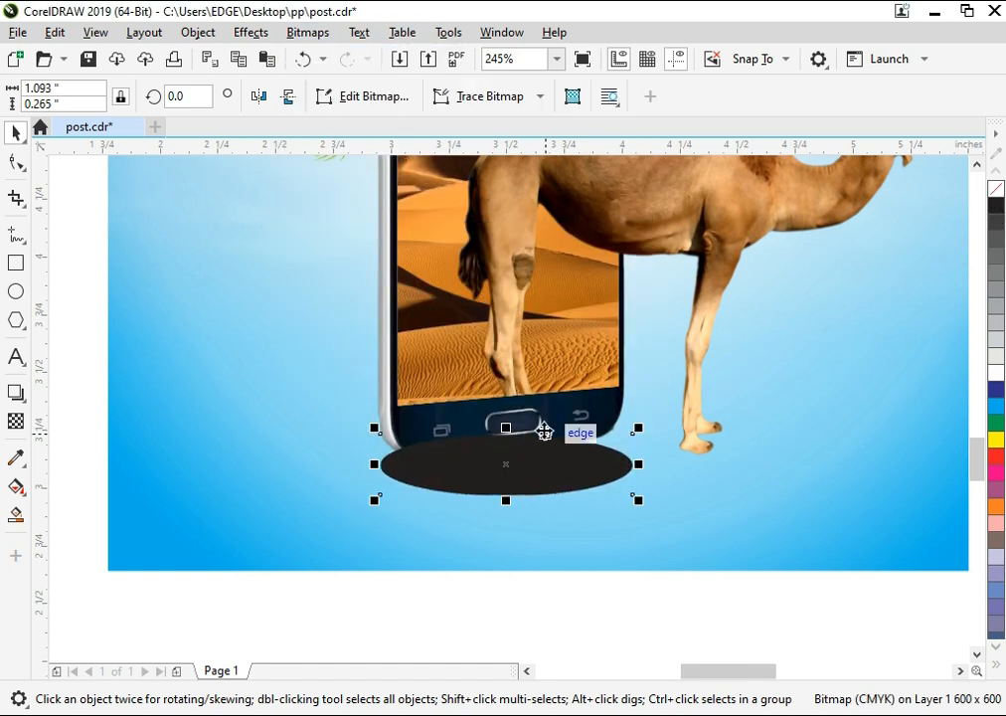
left_click(250, 32)
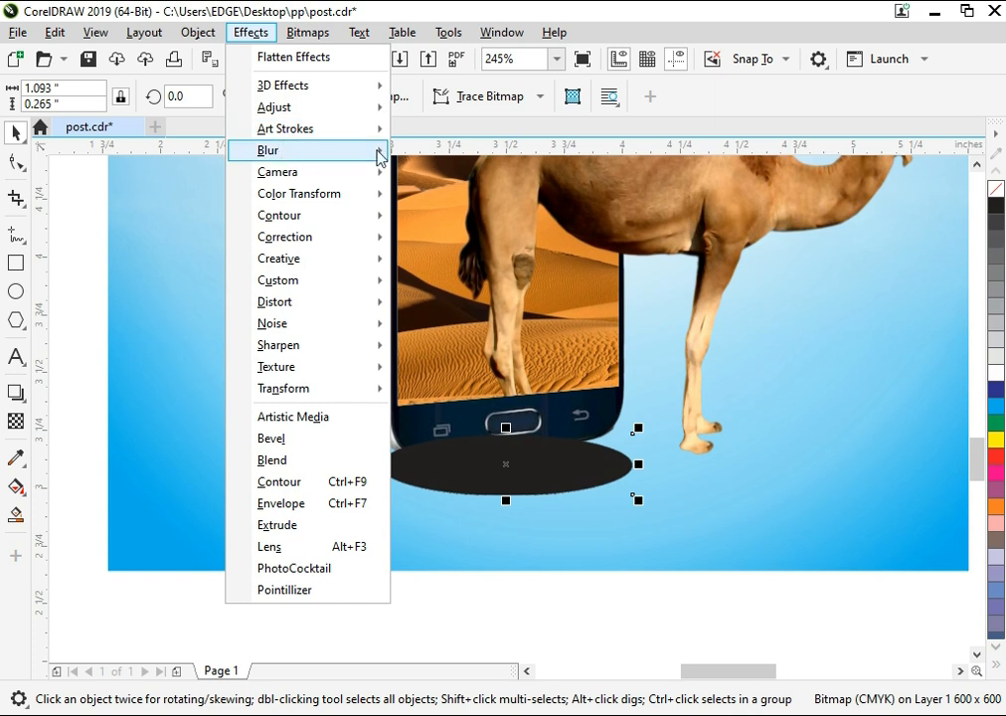
mouse_move(368, 150)
left_click(442, 181)
left_click_drag(511, 364, 523, 353)
left_click(616, 400)
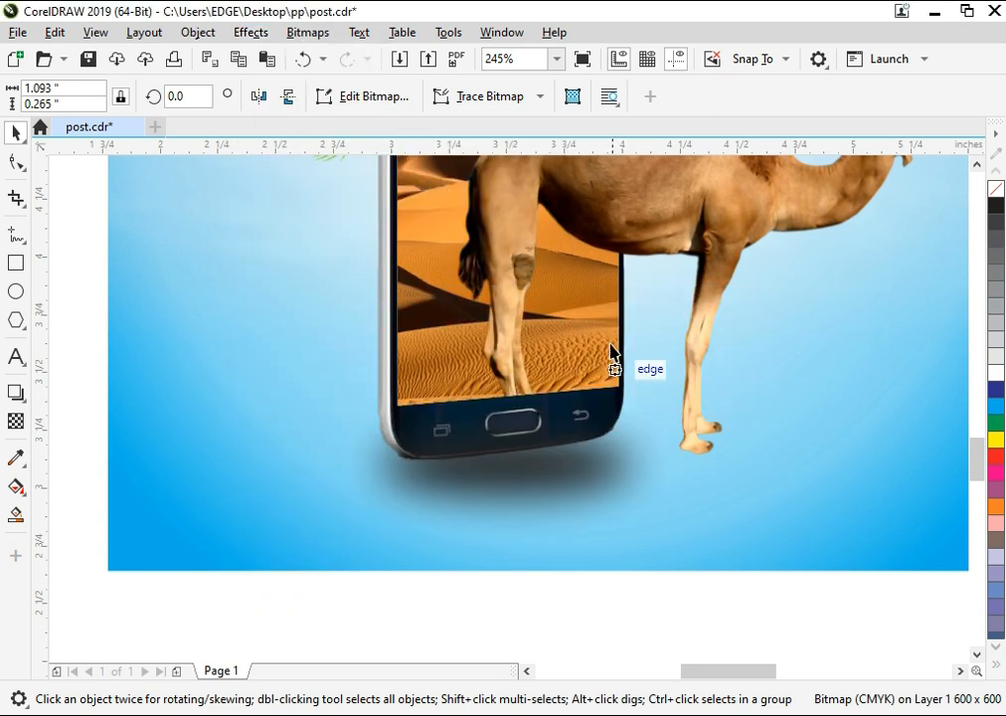
Step: Place the blurred shadow behind the phone group and move it up closer to the phone's lower edge
left_click(596, 303)
key("F4")
left_click_drag(799, 518, 343, 663)
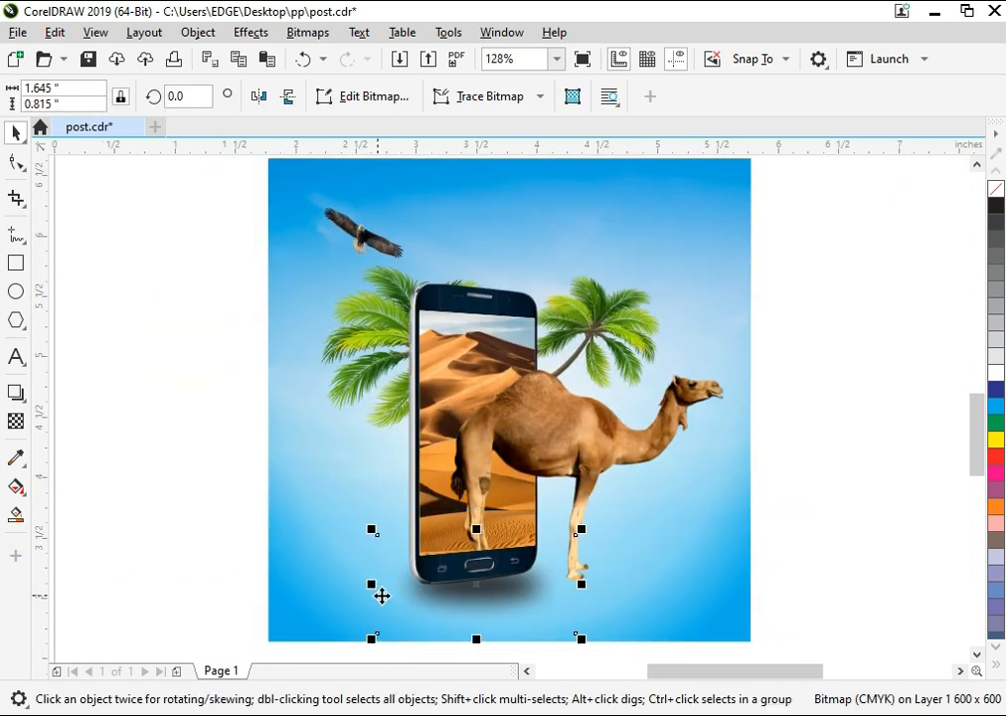
left_click(541, 597)
left_click(520, 597)
left_click(521, 596)
left_click_drag(876, 477, 343, 661)
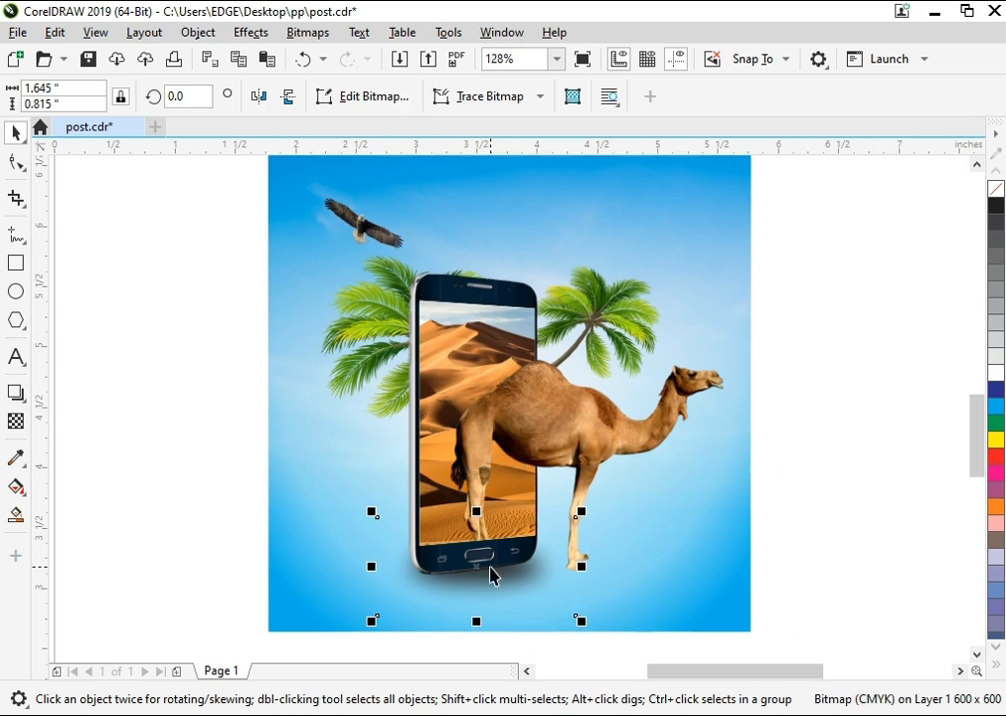
Step: Resize the shadow slightly and nudge it right and up beneath the phone's base
left_click(476, 567)
left_click_drag(581, 623, 592, 618)
key("Right")
key("Up")
left_click(807, 474)
scroll(711, 397, "up", 1)
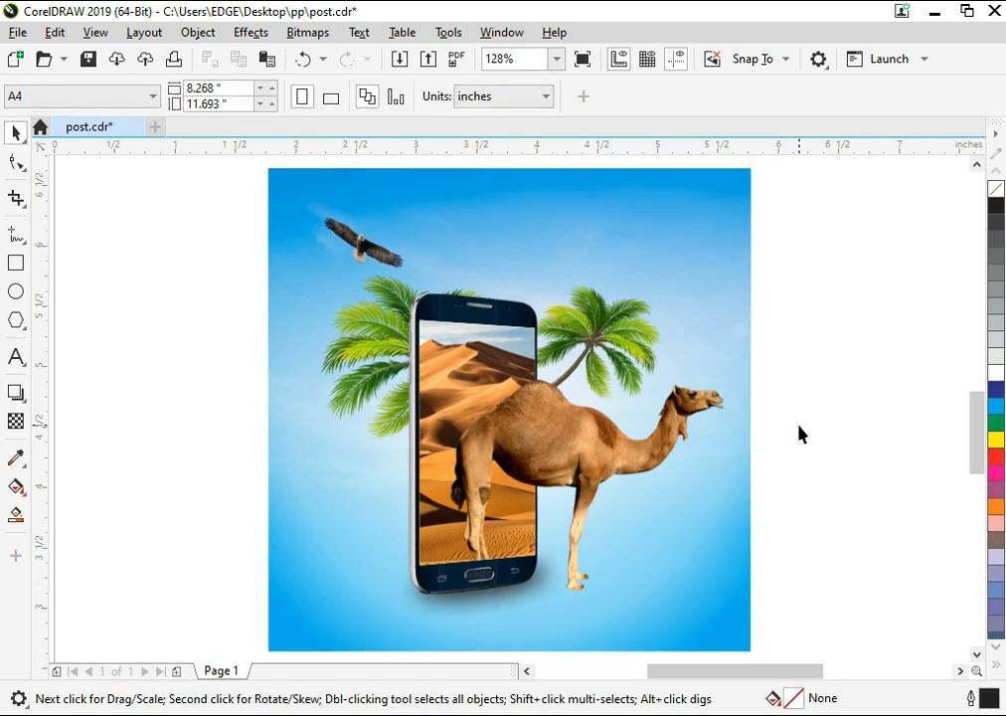
Step: Unlock the sky background square and open its clipped contents for editing
right_click(716, 169)
left_click(679, 216)
right_click(681, 211)
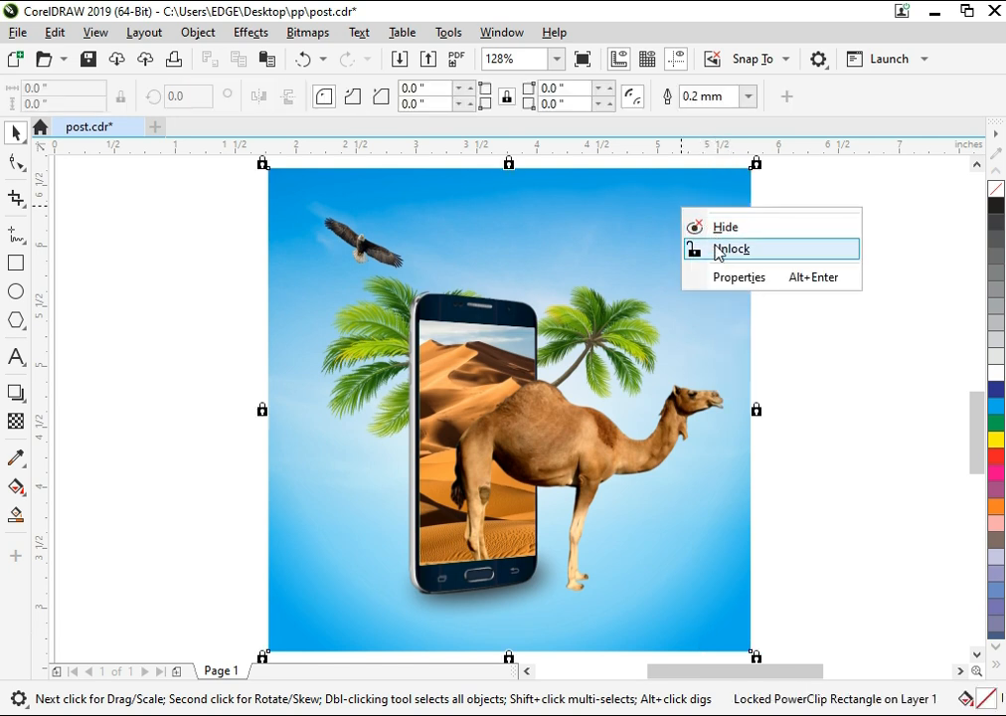
left_click(717, 249)
left_click(686, 215, "ctrl")
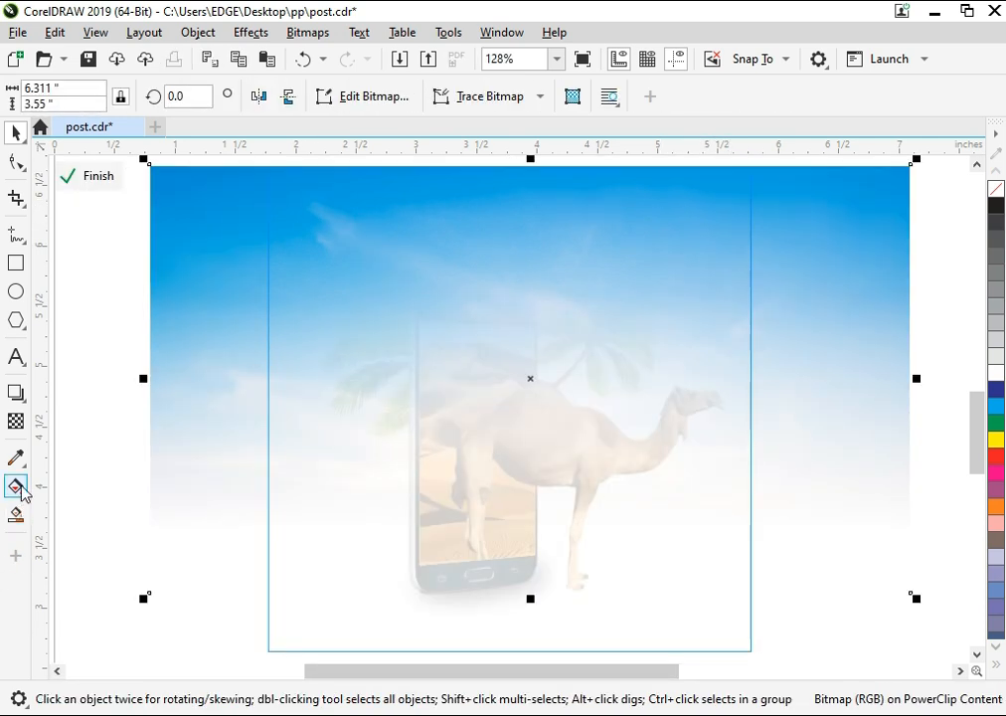
Step: Move the start of the sky image's fountain transparency down to the height of the camel's back and finish editing
left_click(27, 425)
left_click_drag(464, 297, 462, 392)
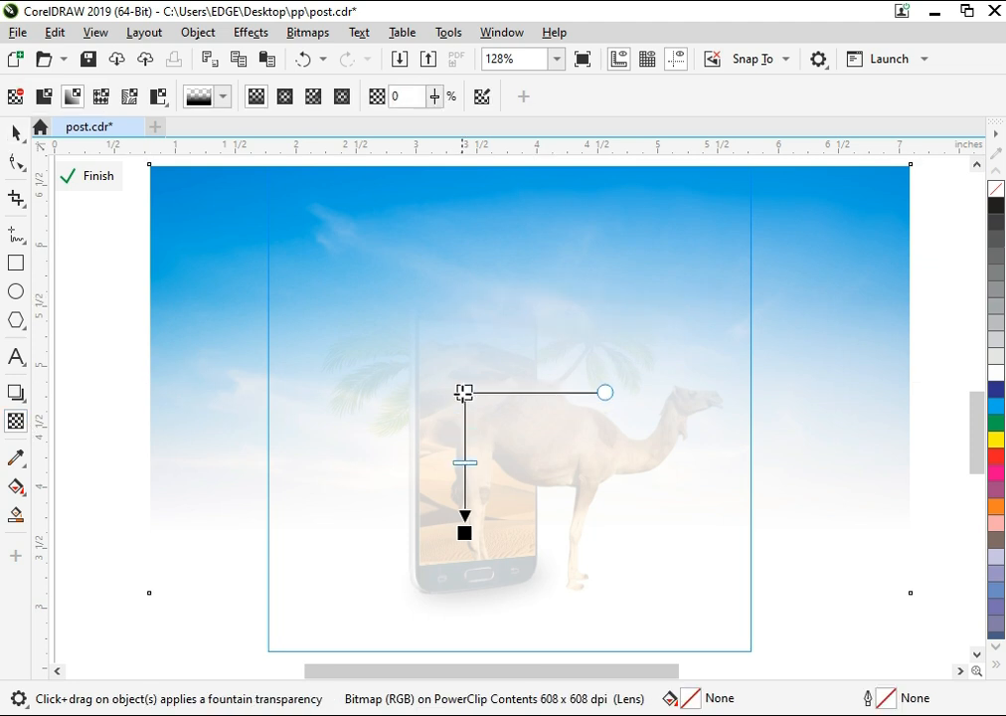
left_click(95, 176)
Step: Preview the finished post full screen
key("space")
left_click(148, 330)
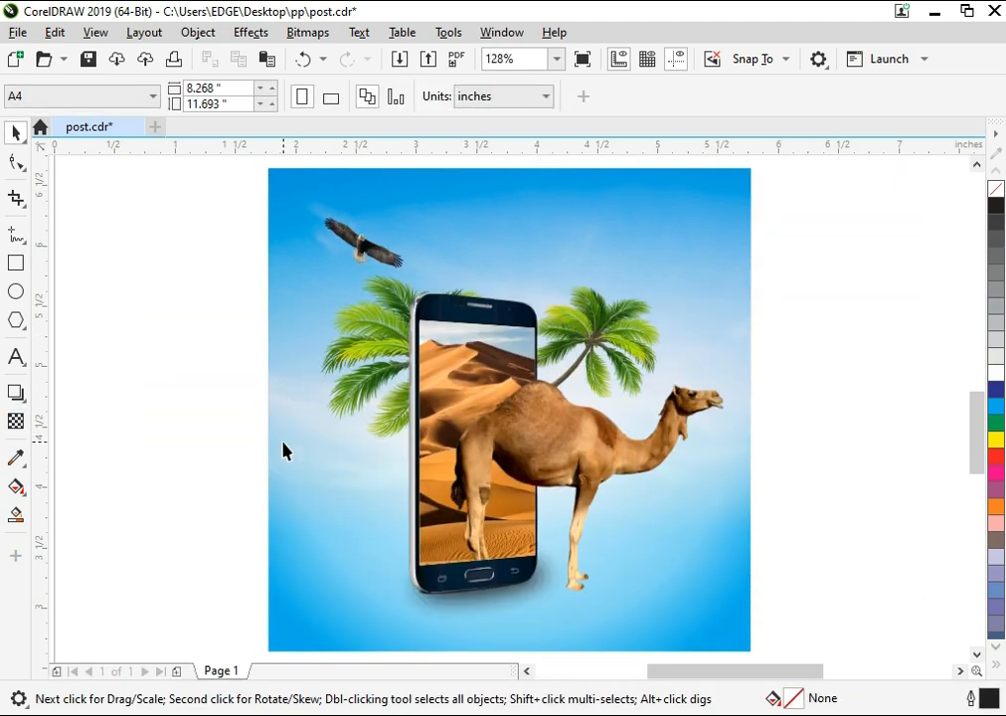
key("F9")
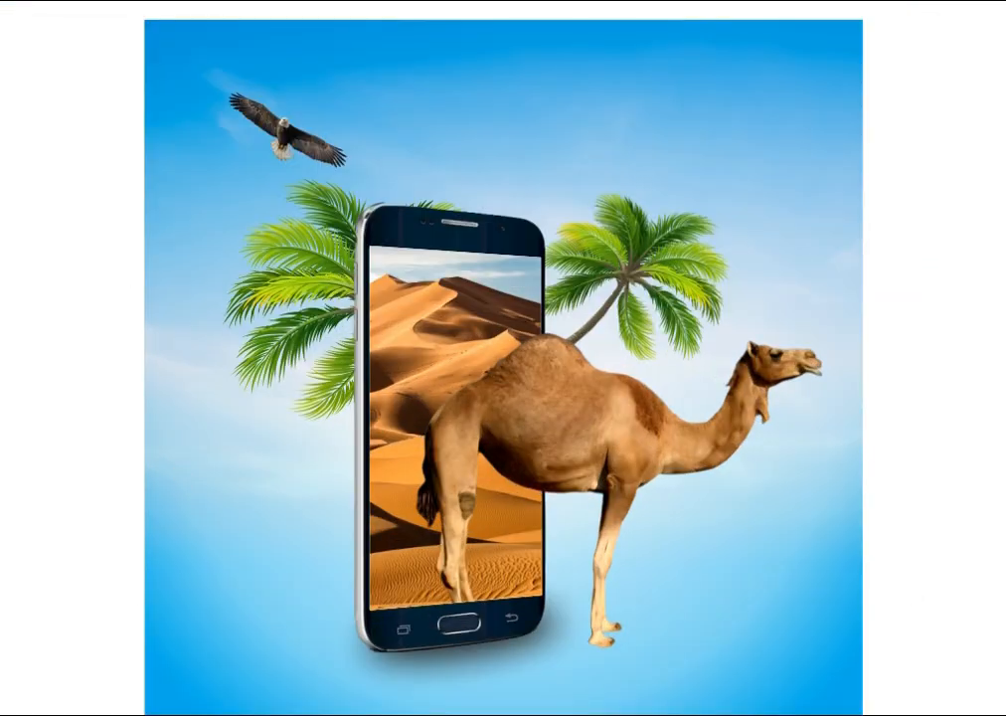